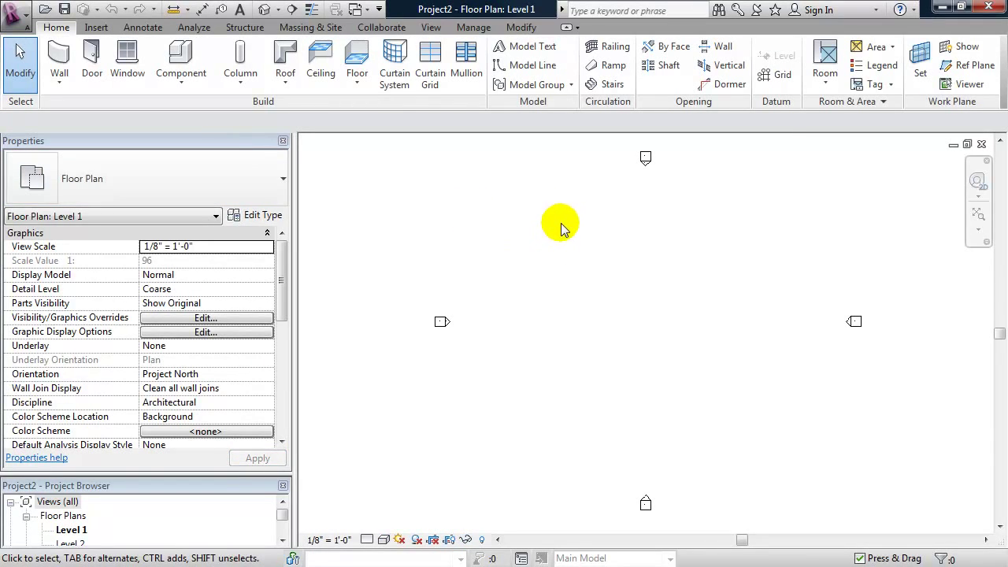
- Draw vertical grids 1 and 2, 80'-6" apart, with the GR command
{"action": "middle_click_drag", "start_coordinate": [686, 274], "coordinate": [659, 272]}
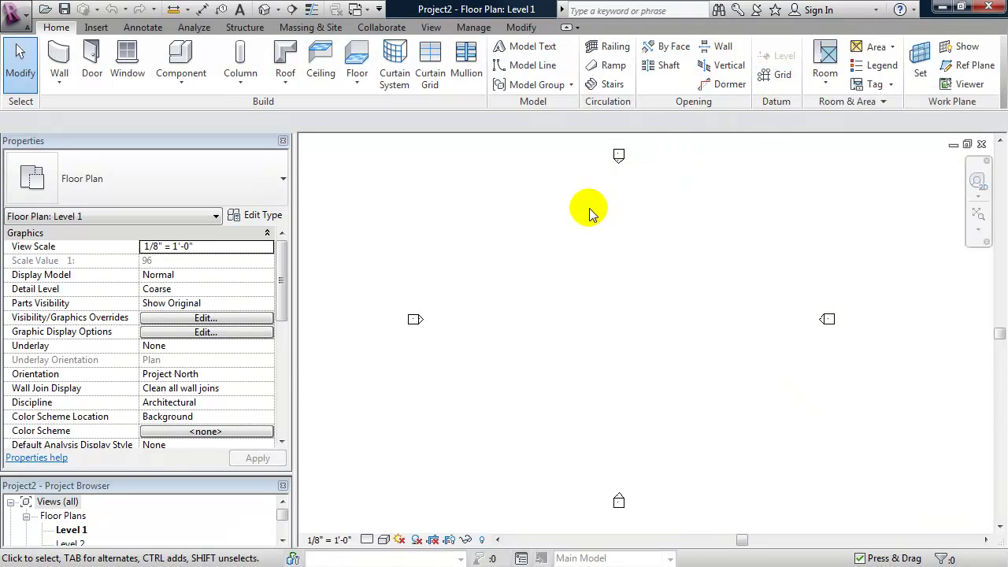
{"action": "key", "text": "g"}
{"action": "key", "text": "r"}
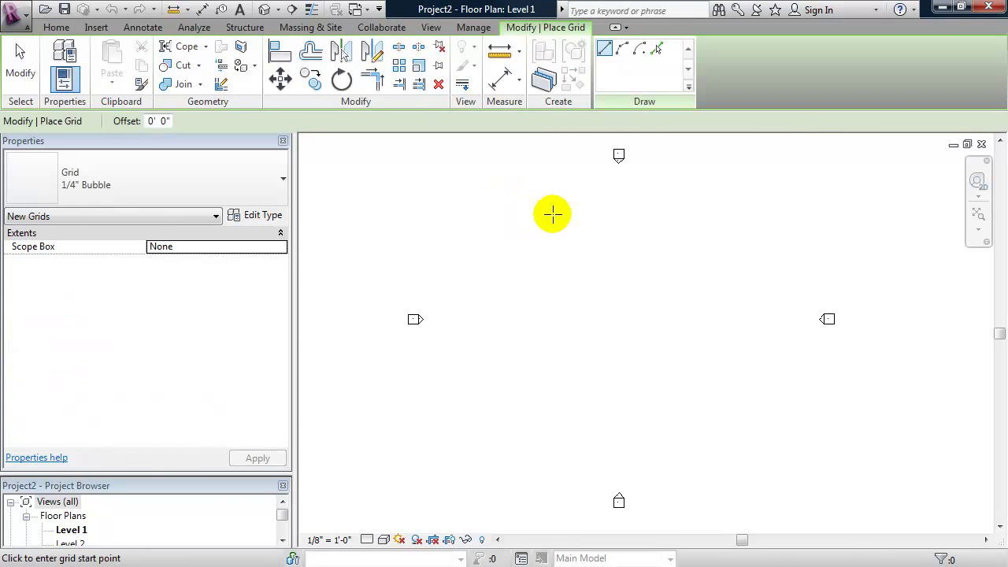
{"action": "left_click", "coordinate": [516, 197]}
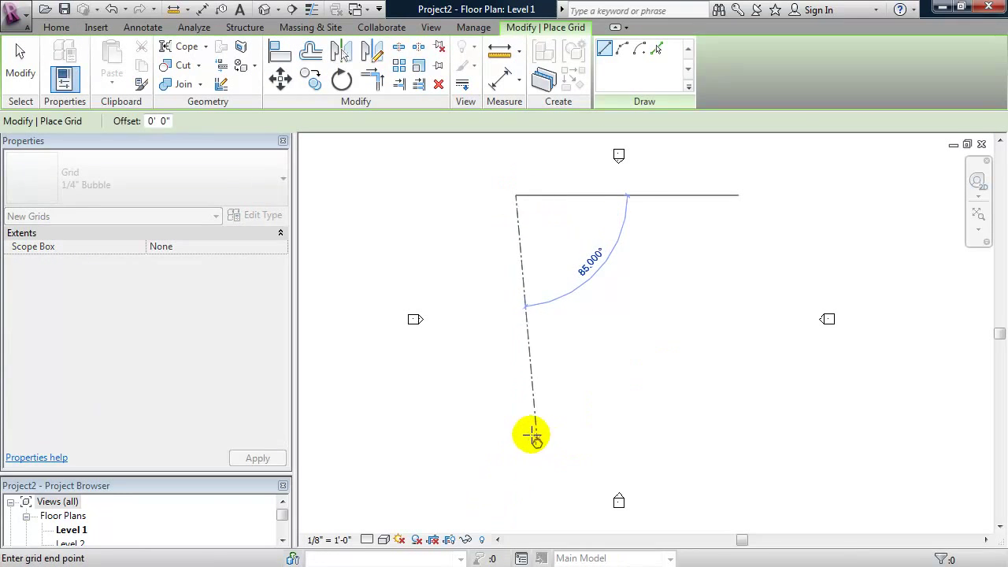
{"action": "left_click", "coordinate": [516, 429]}
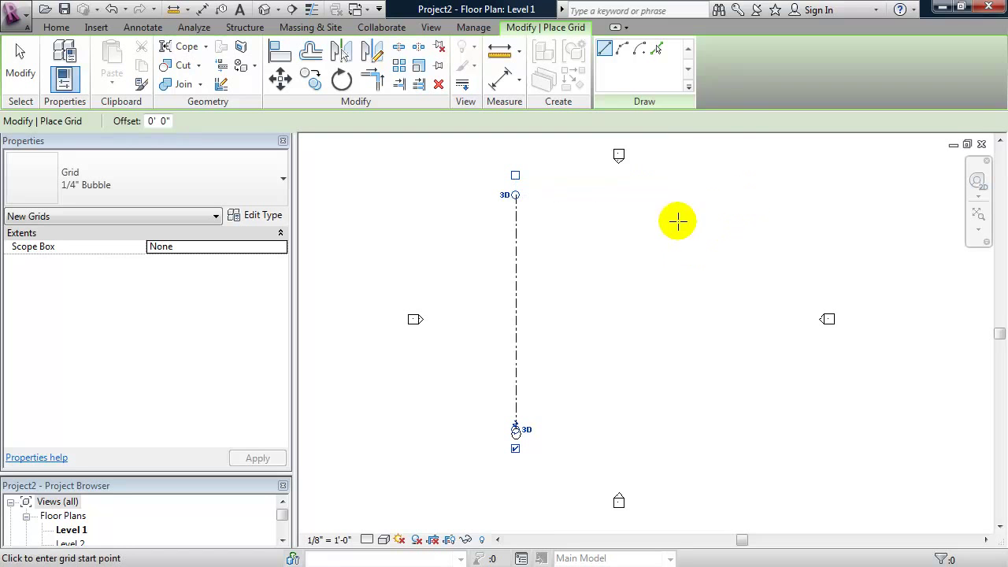
{"action": "left_click", "coordinate": [715, 195]}
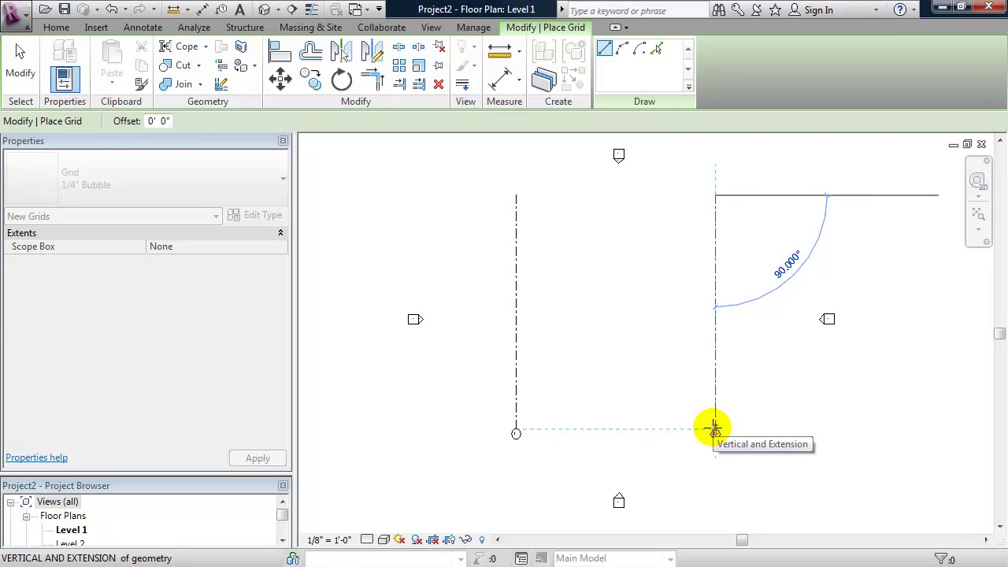
{"action": "left_click", "coordinate": [714, 429]}
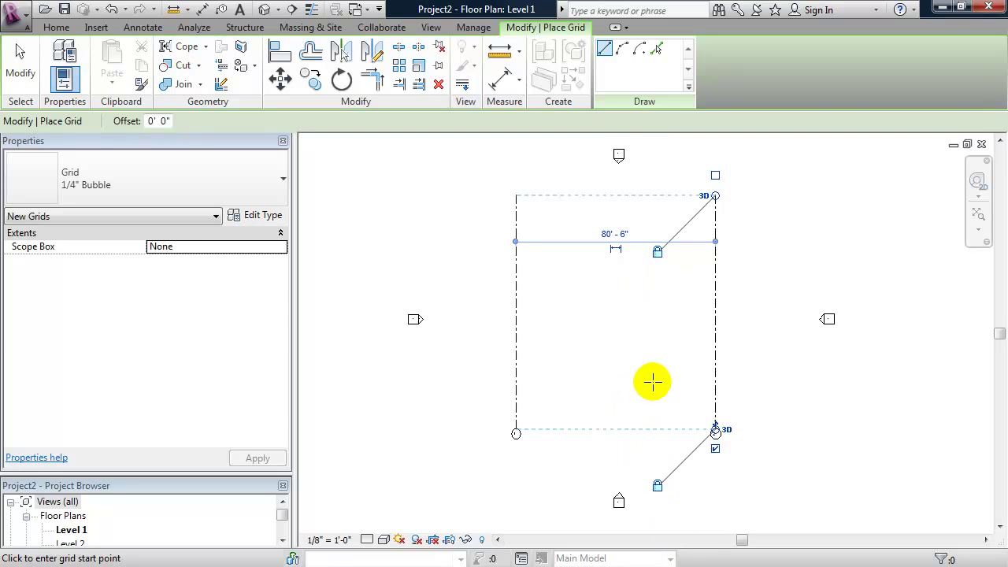
{"action": "key", "text": "Escape"}
{"action": "key", "text": "Escape"}
- Drag the top ends of grids 1 and 2 so they line up
{"action": "left_click", "coordinate": [715, 288]}
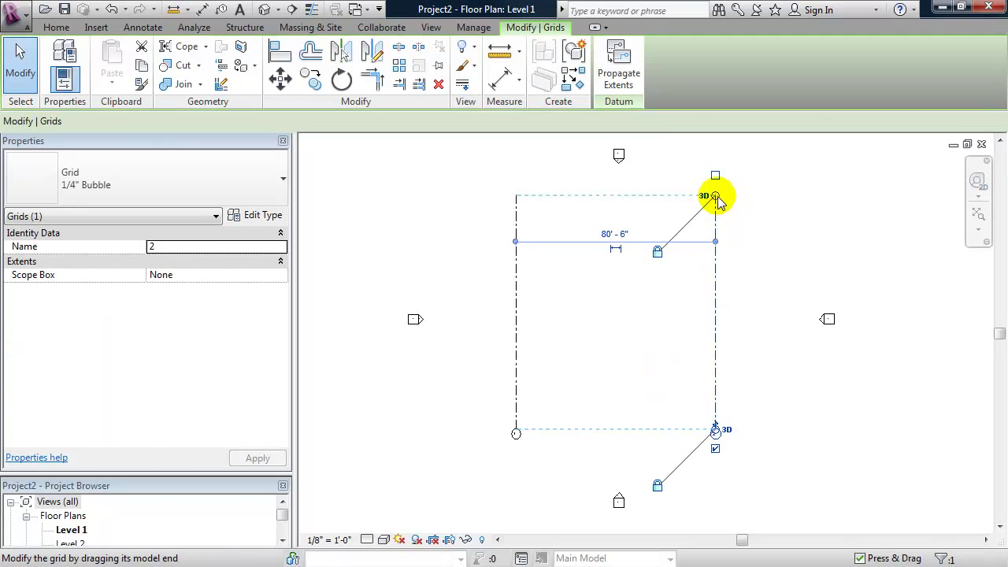
{"action": "left_click_drag", "start_coordinate": [715, 196], "coordinate": [715, 289]}
{"action": "left_click", "coordinate": [515, 303]}
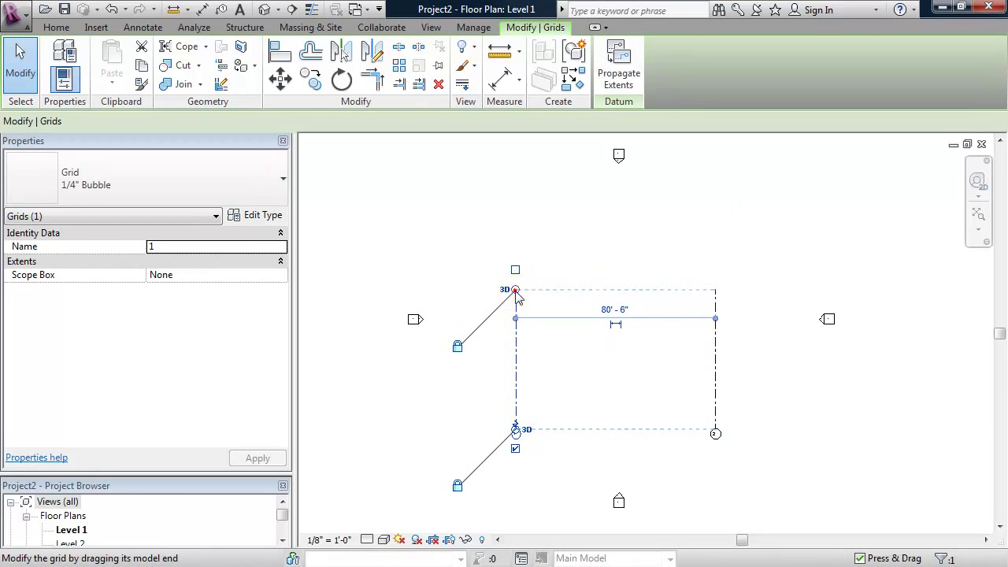
{"action": "left_click_drag", "start_coordinate": [519, 293], "coordinate": [515, 221]}
{"action": "left_click", "coordinate": [590, 349]}
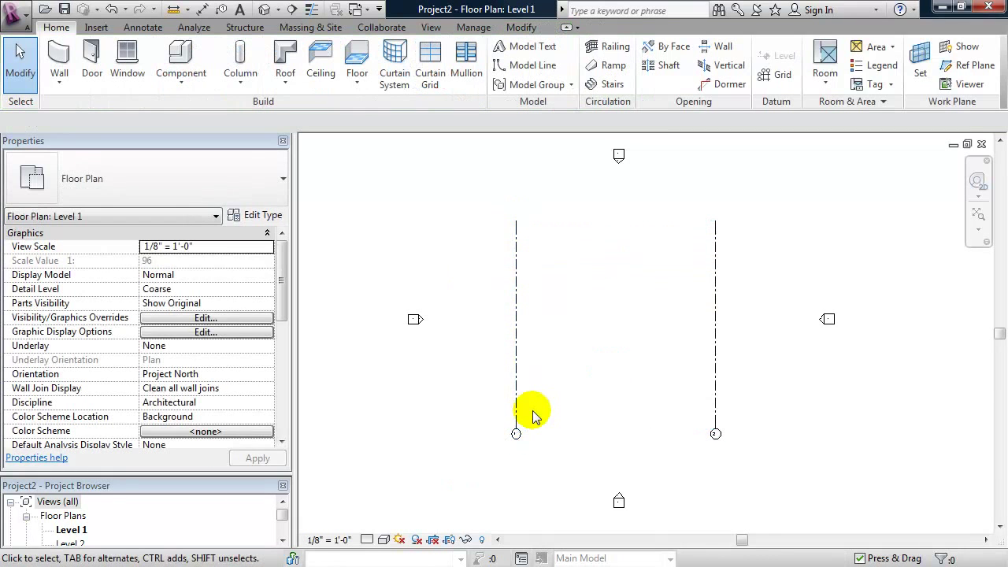
{"action": "scroll", "coordinate": [587, 393], "scroll_direction": "up", "scroll_amount": 2}
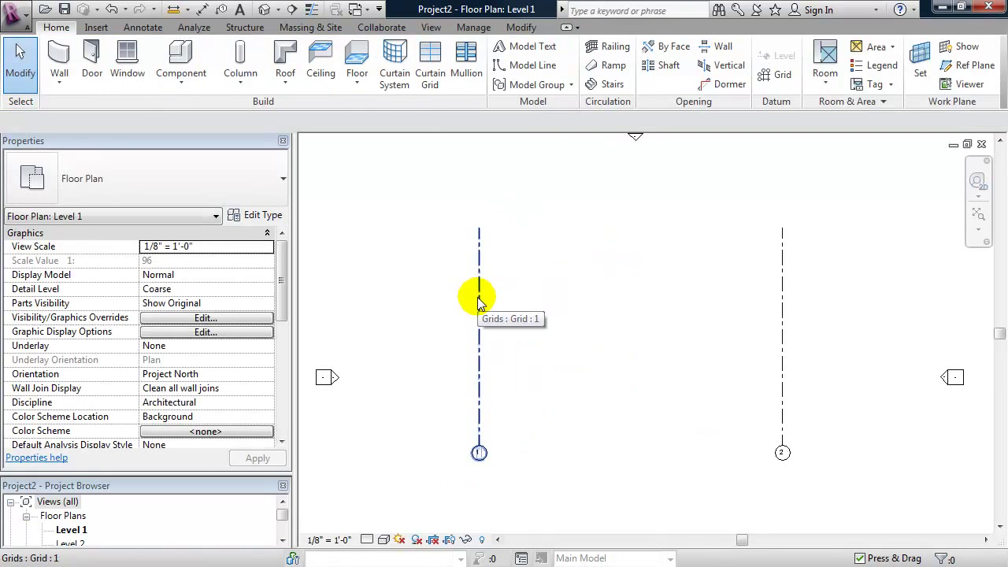
- Draw horizontal grids 3 and 4, 38'-0" apart, spanning across grids 1 and 2
{"action": "key", "text": "g"}
{"action": "key", "text": "r"}
{"action": "left_click", "coordinate": [433, 275]}
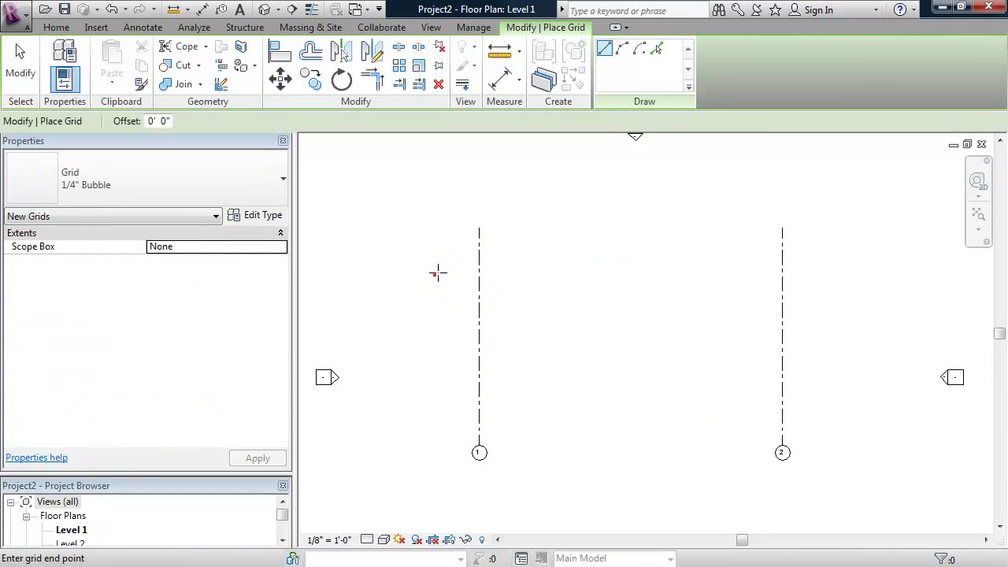
{"action": "left_click", "coordinate": [857, 275]}
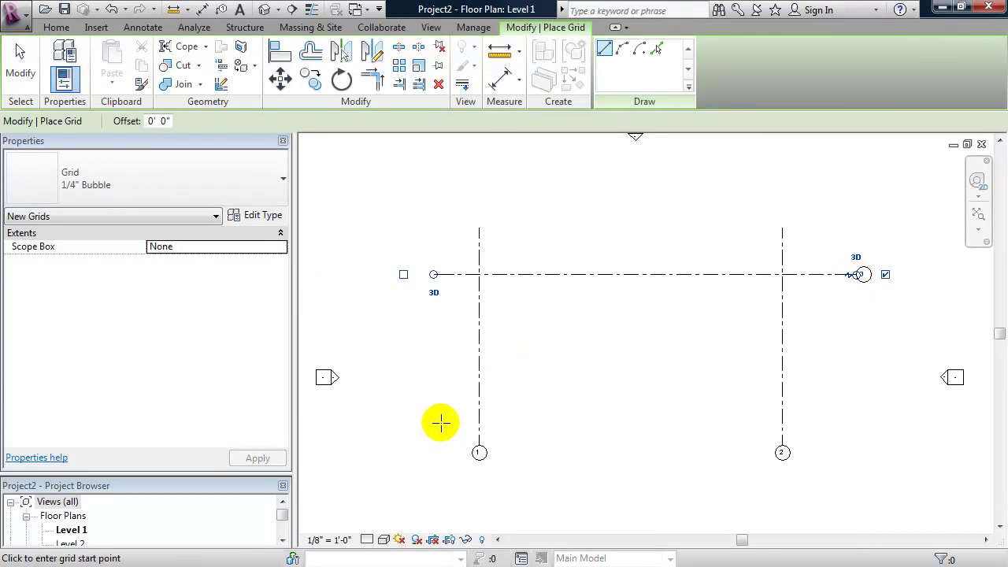
{"action": "left_click", "coordinate": [434, 417]}
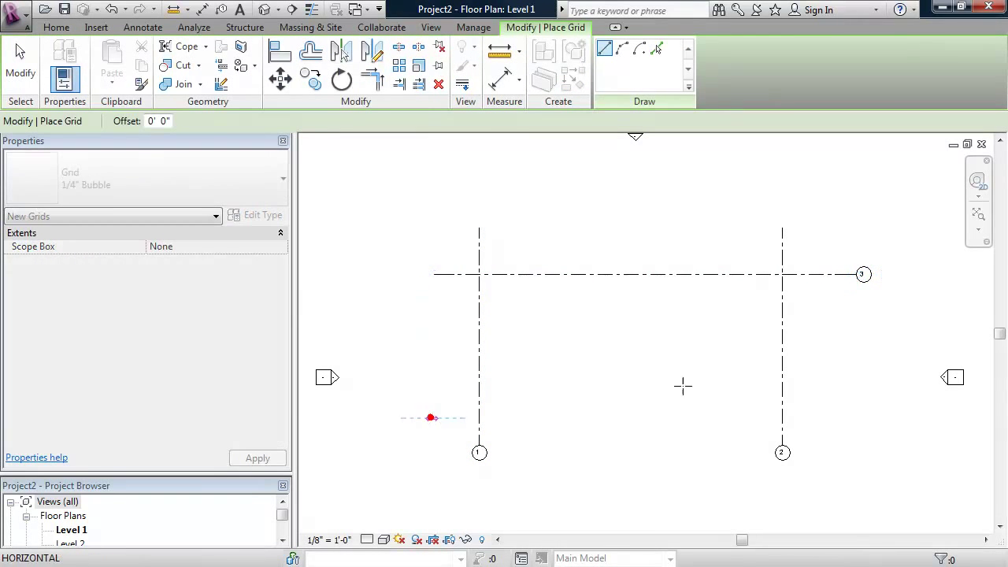
{"action": "left_click", "coordinate": [857, 417]}
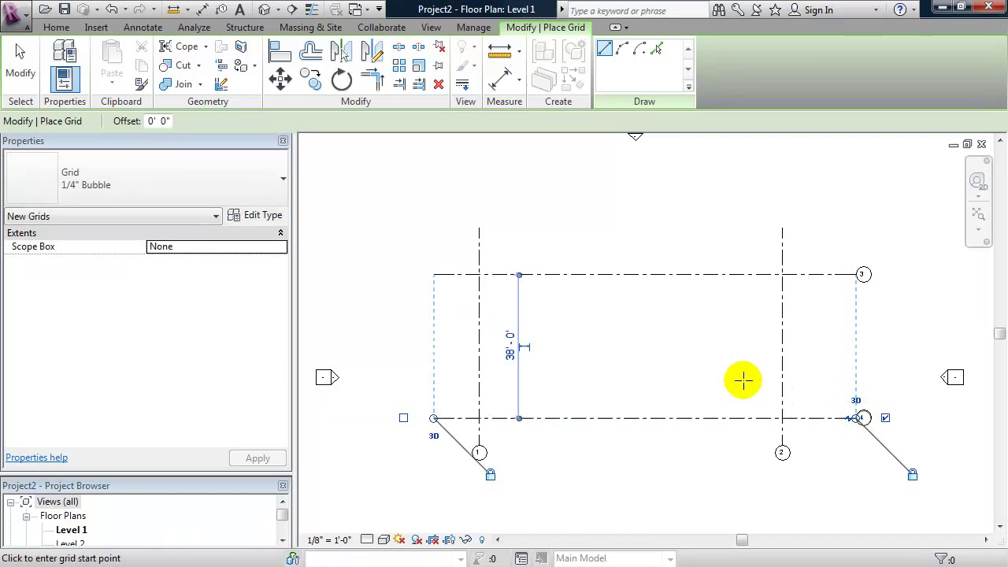
{"action": "key", "text": "Escape"}
{"action": "key", "text": "Escape"}
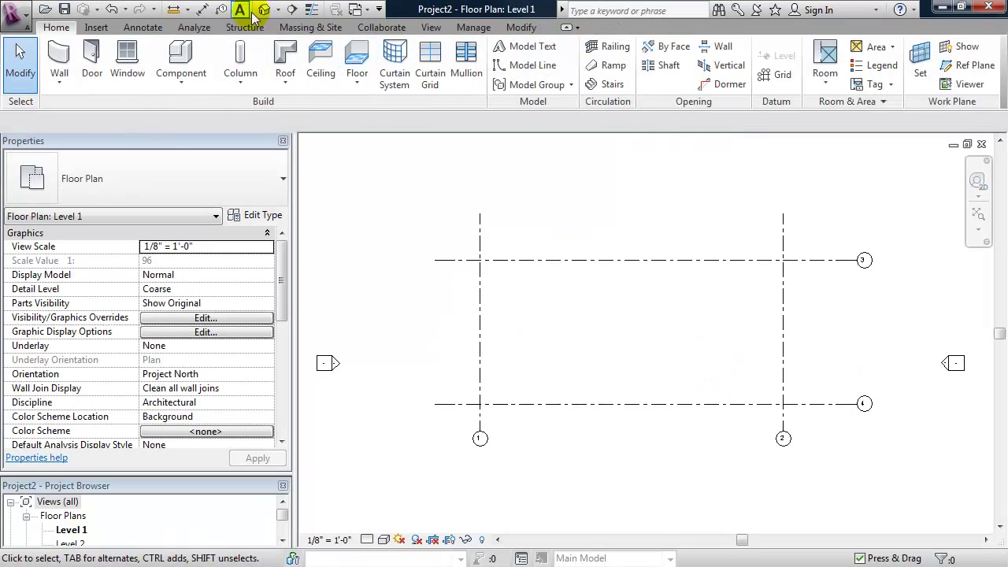
- Sketch a rectangular floor boundary from the grid 1/3 to grid 2/4 intersections
{"action": "left_click", "coordinate": [356, 60]}
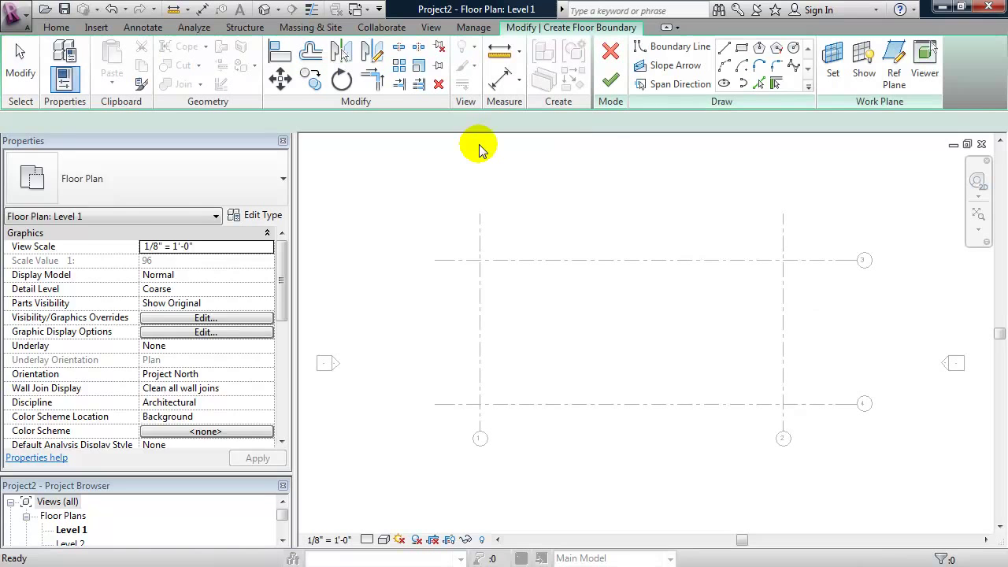
{"action": "left_click", "coordinate": [741, 52]}
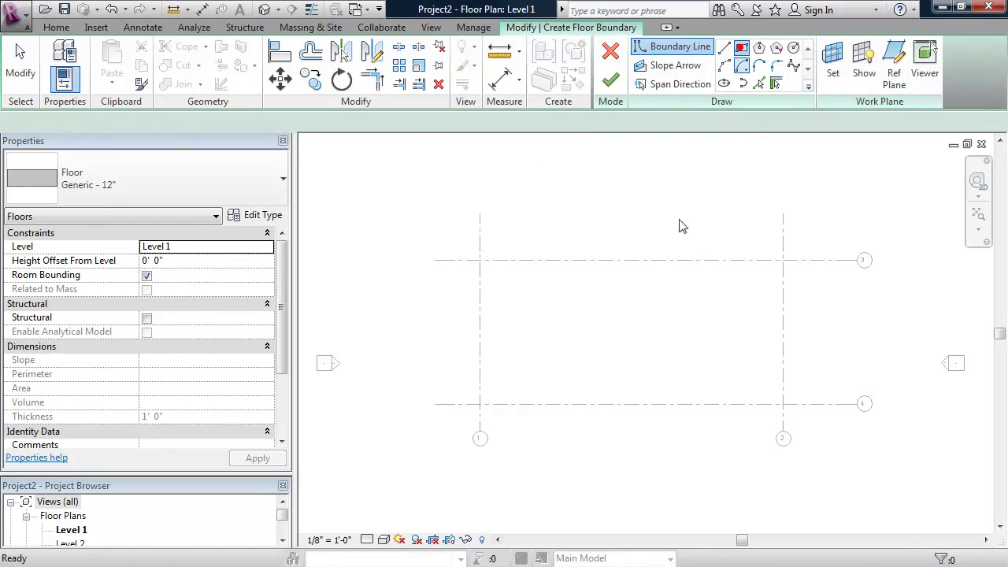
{"action": "left_click", "coordinate": [479, 260]}
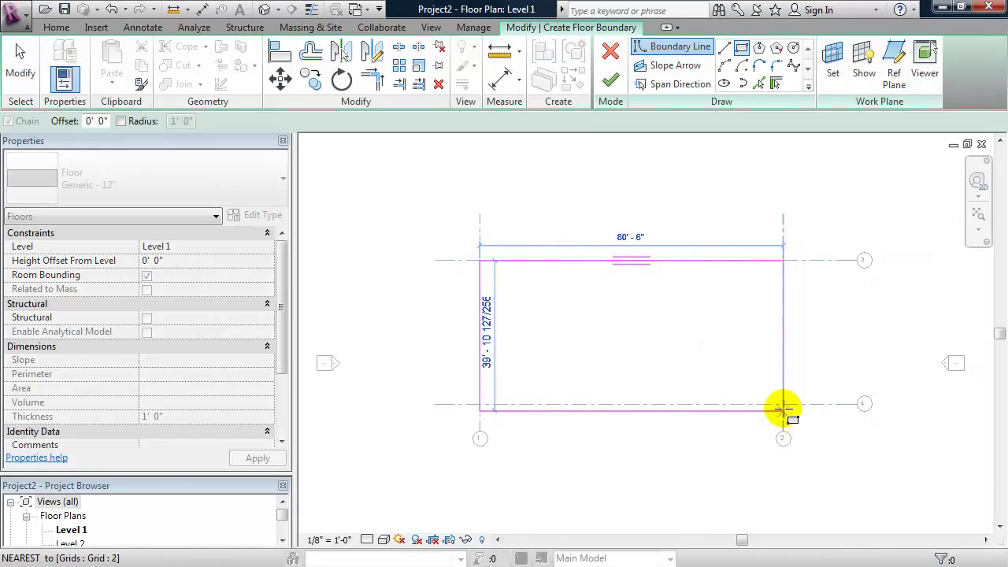
{"action": "left_click", "coordinate": [782, 404]}
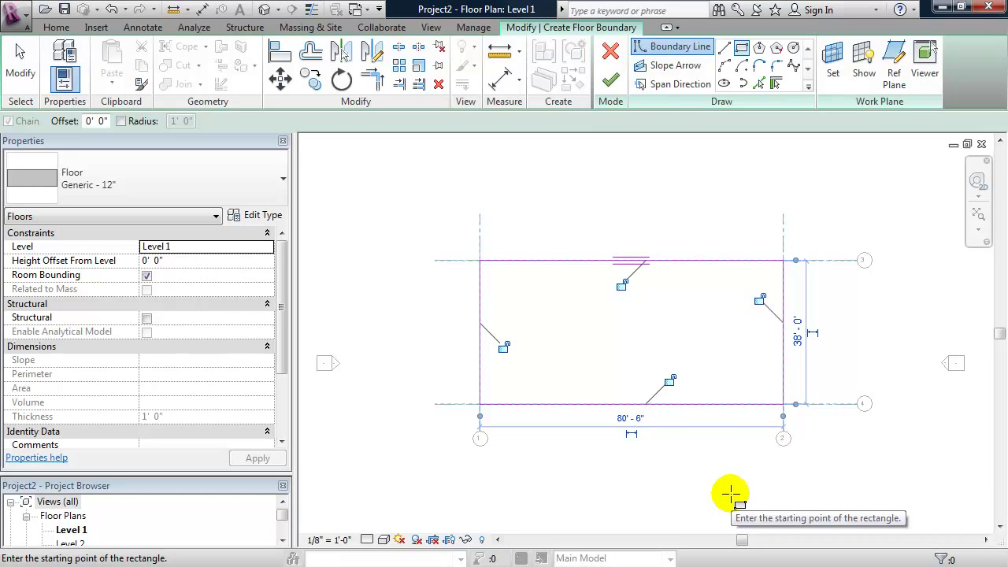
- Lock all four boundary edges to their grids and finish the Generic 12" floor
{"action": "left_click", "coordinate": [760, 300]}
{"action": "left_click", "coordinate": [621, 285]}
{"action": "left_click", "coordinate": [502, 347]}
{"action": "left_click", "coordinate": [670, 382]}
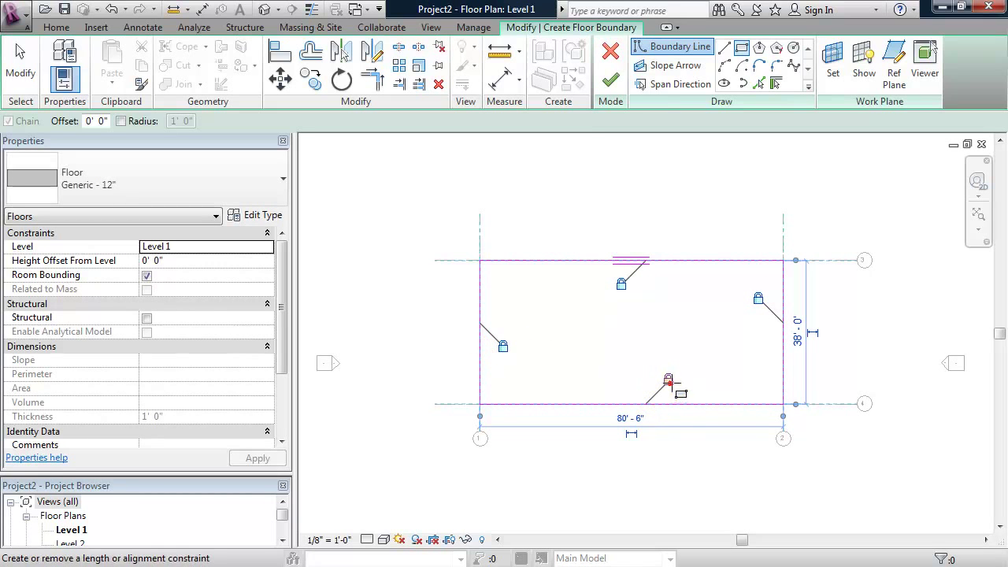
{"action": "left_click", "coordinate": [726, 371]}
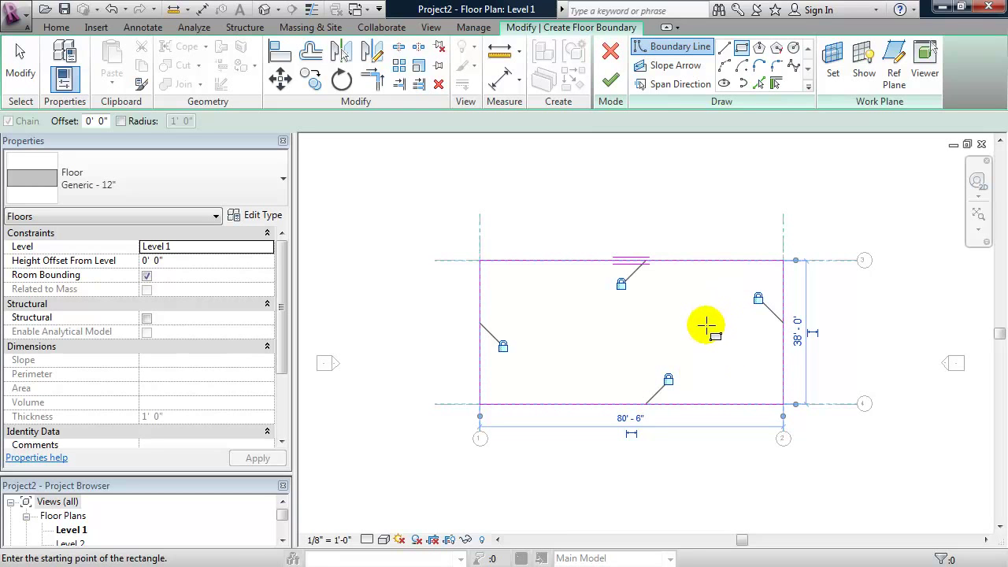
{"action": "left_click", "coordinate": [613, 80]}
- Move grid 3 so the floor's locked edge shrinks with it
{"action": "middle_click_drag", "start_coordinate": [619, 164], "coordinate": [614, 152]}
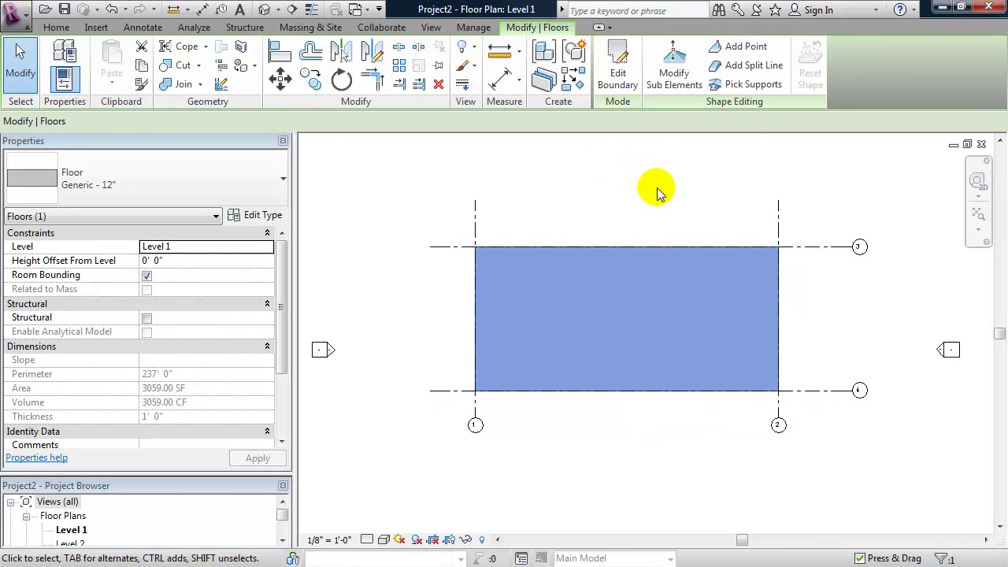
{"action": "left_click", "coordinate": [811, 246]}
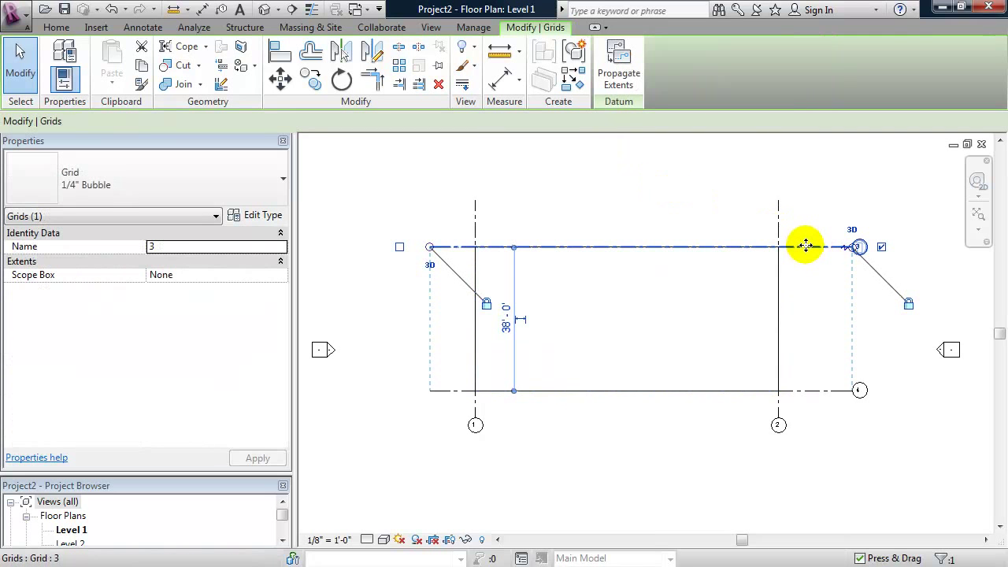
{"action": "left_click_drag", "start_coordinate": [805, 246], "coordinate": [678, 221]}
- Shift grid 2 left and back right, widening the floor along with it
{"action": "left_click", "coordinate": [777, 215]}
{"action": "left_click", "coordinate": [557, 491]}
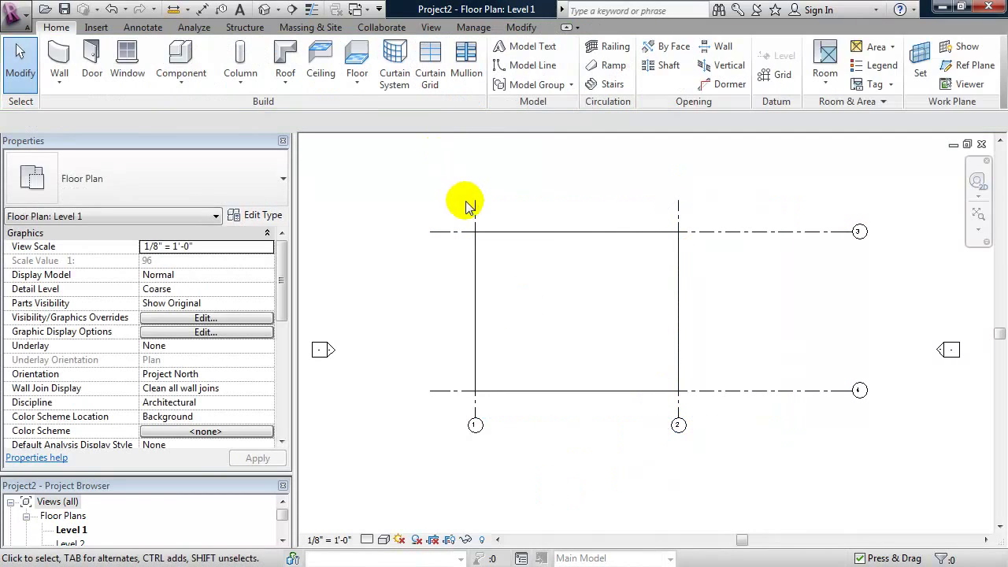
{"action": "left_click", "coordinate": [678, 214]}
{"action": "left_click_drag", "start_coordinate": [677, 213], "coordinate": [761, 213]}
{"action": "left_click", "coordinate": [709, 180]}
{"action": "mouse_move", "coordinate": [711, 181]}
{"action": "middle_mouse_down"}
{"action": "mouse_move", "coordinate": [720, 191]}
{"action": "mouse_move", "coordinate": [695, 187]}
{"action": "middle_mouse_up"}
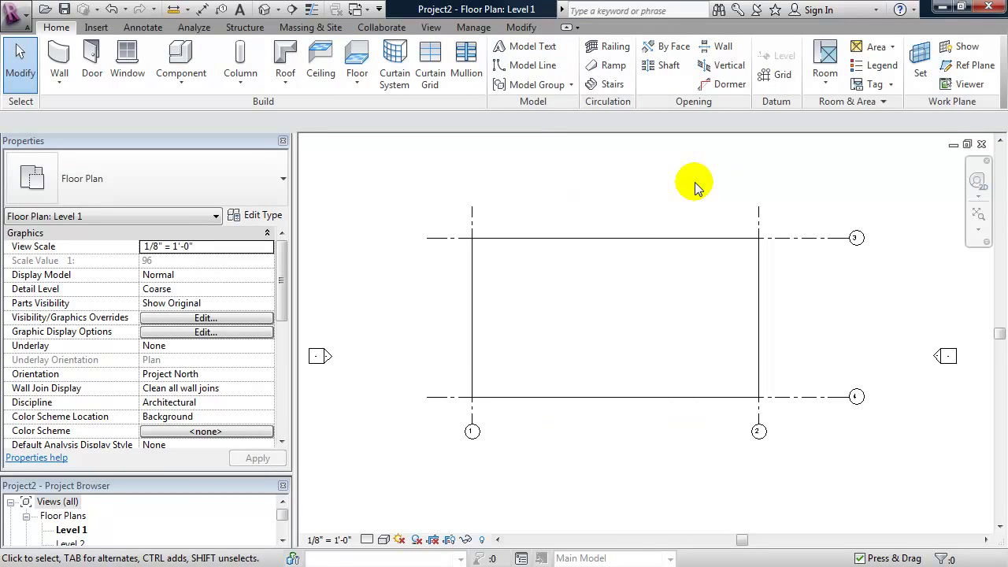
- Switch to the default 3D view and orbit around the floor slab
{"action": "left_click", "coordinate": [265, 11]}
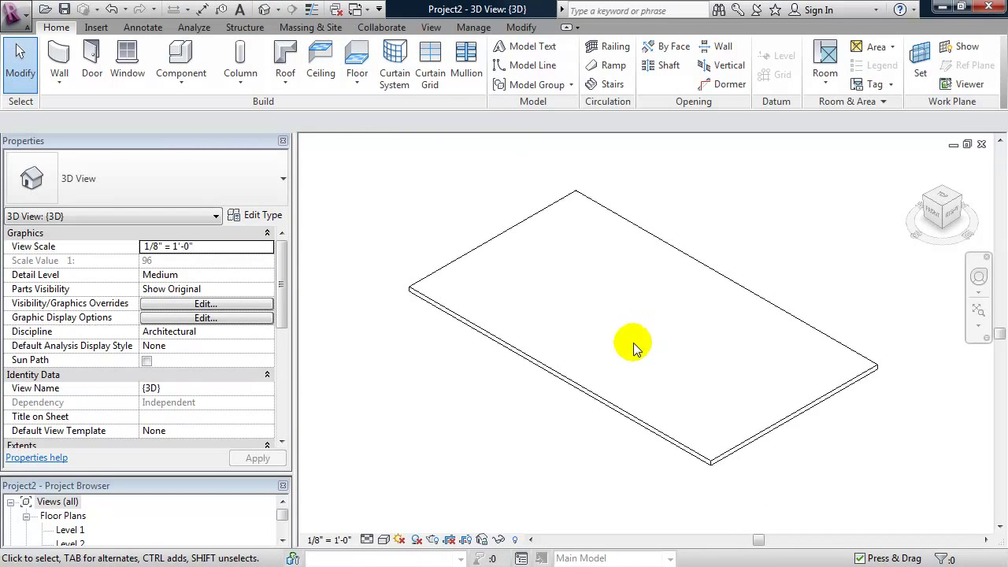
{"action": "middle_click_drag", "start_coordinate": [636, 348], "coordinate": [704, 300], "text": "shift"}
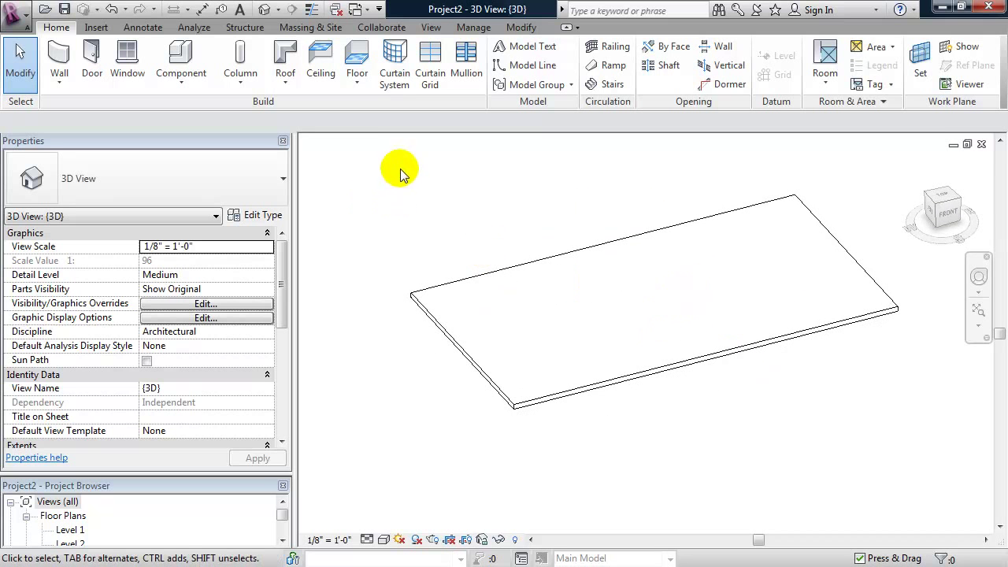
- Add a Thickened 24" x 12" slab edge along the slab's front edge
{"action": "left_click", "coordinate": [356, 87]}
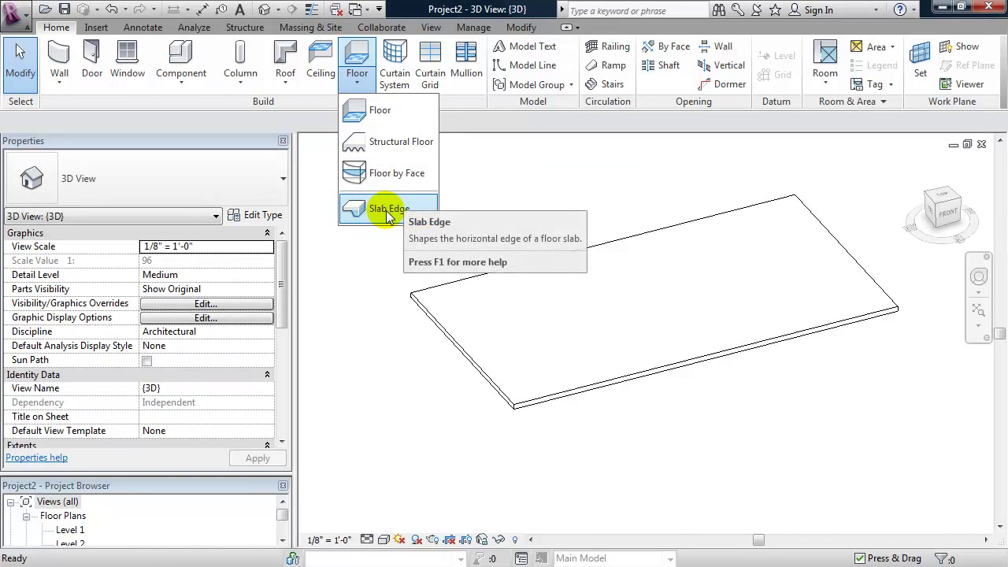
{"action": "left_click", "coordinate": [361, 207]}
{"action": "middle_click_drag", "start_coordinate": [391, 437], "coordinate": [457, 371], "text": "shift"}
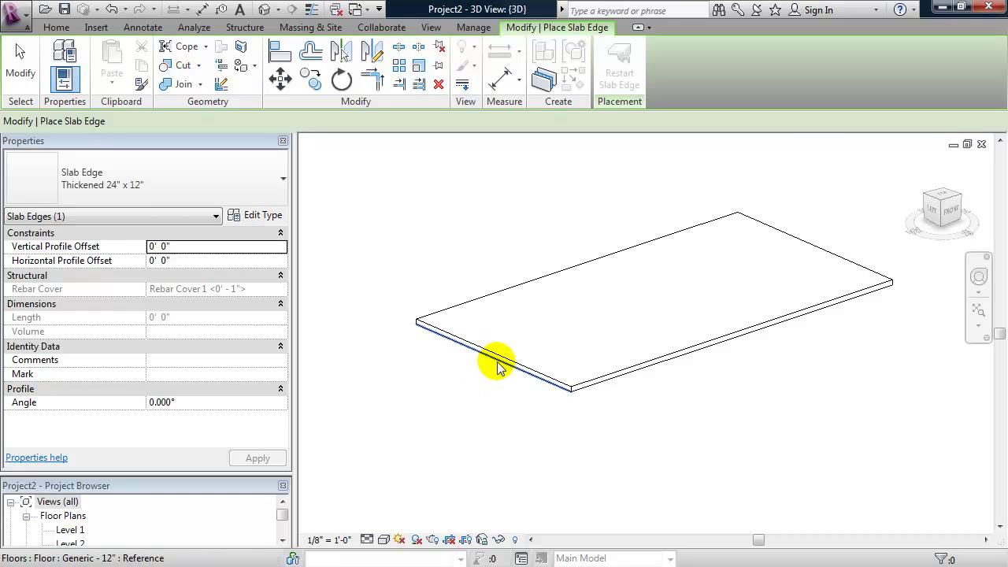
{"action": "left_click", "coordinate": [498, 362]}
{"action": "mouse_move", "coordinate": [508, 420]}
{"action": "middle_mouse_down", "text": "shift"}
{"action": "mouse_move", "coordinate": [464, 407]}
{"action": "mouse_move", "coordinate": [511, 354]}
{"action": "mouse_move", "coordinate": [614, 411]}
{"action": "mouse_move", "coordinate": [500, 423]}
{"action": "middle_mouse_up", "text": "shift"}
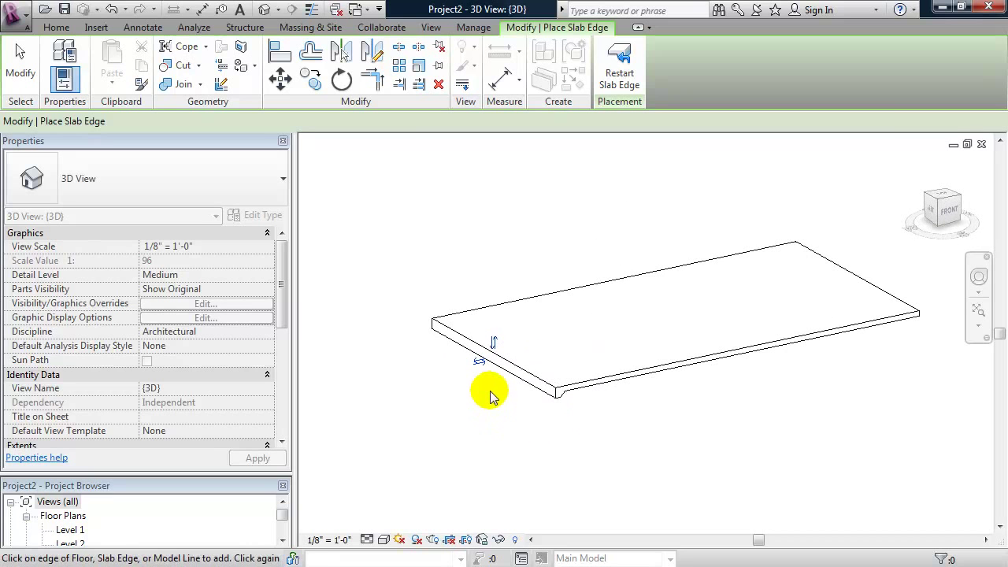
{"action": "scroll", "coordinate": [490, 395], "scroll_direction": "up", "scroll_amount": 3}
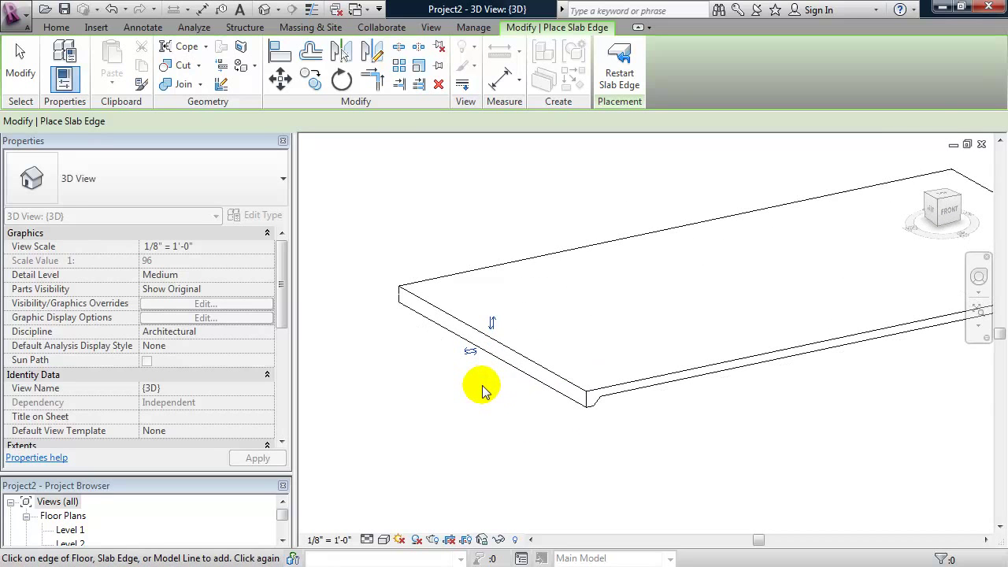
{"action": "scroll", "coordinate": [482, 391], "scroll_direction": "up", "scroll_amount": 2}
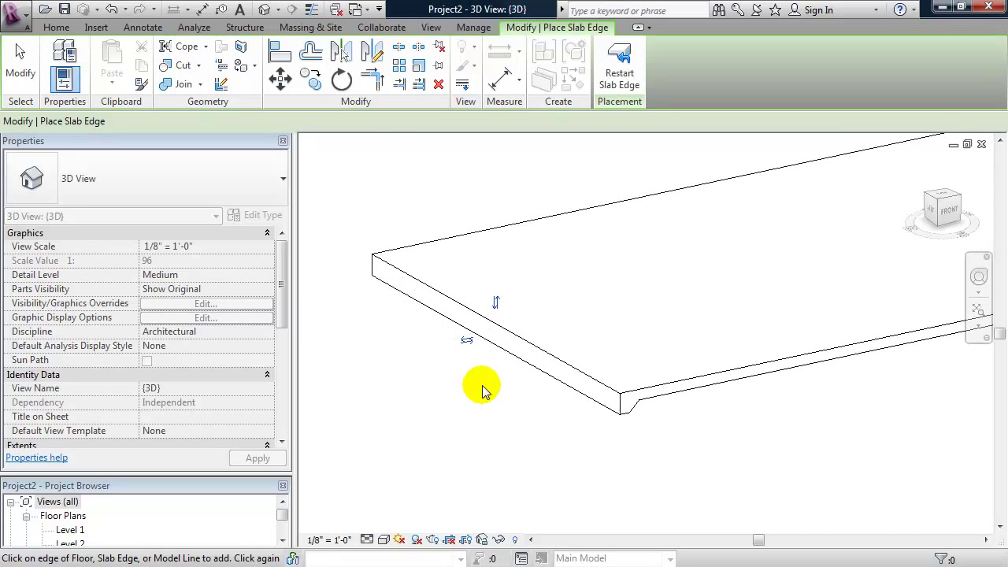
{"action": "left_click", "coordinate": [465, 345]}
{"action": "key", "text": "Escape"}
{"action": "key", "text": "Escape"}
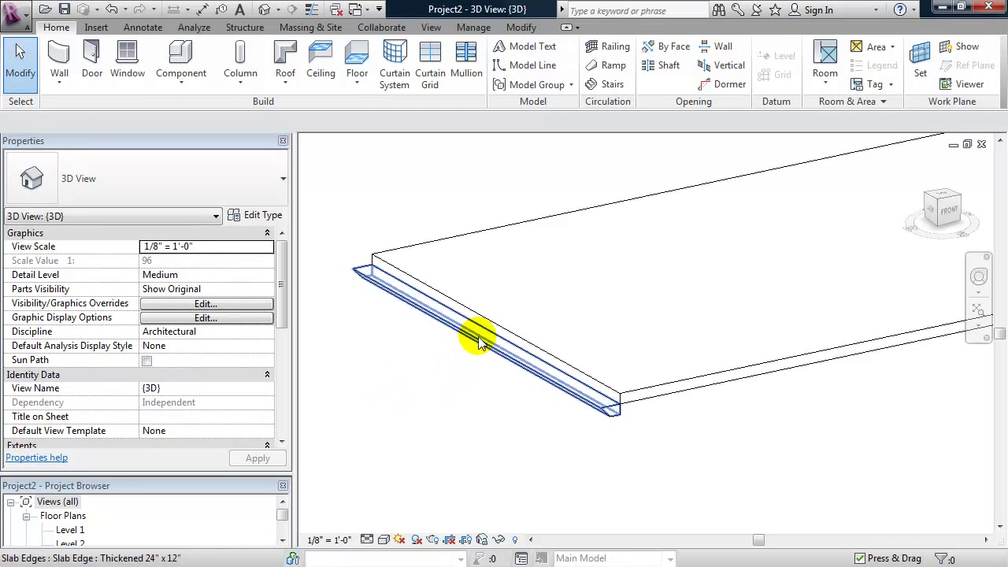
- Flip the slab edge profile both horizontally and vertically
{"action": "left_click", "coordinate": [466, 351]}
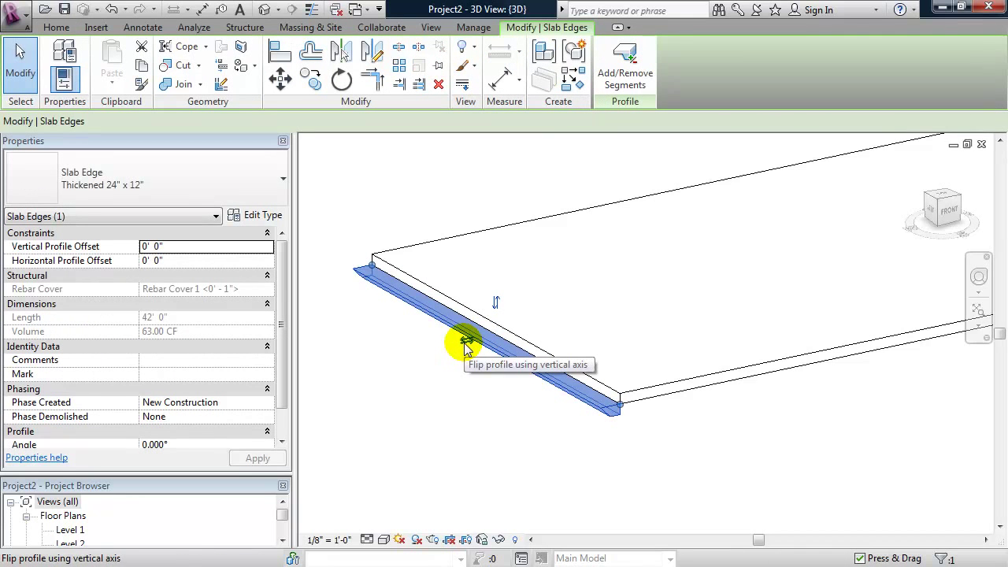
{"action": "left_click", "coordinate": [466, 342]}
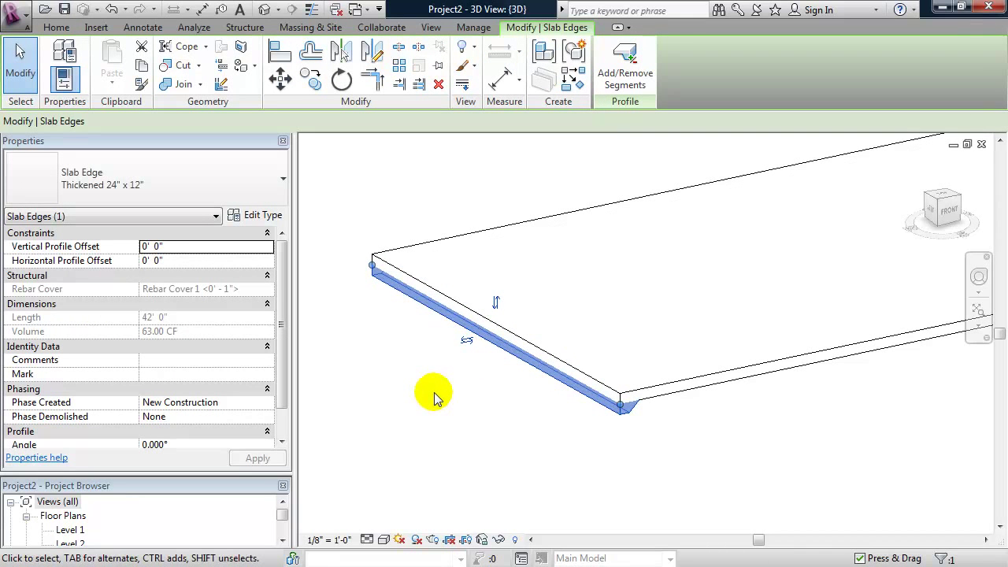
{"action": "left_click", "coordinate": [495, 300]}
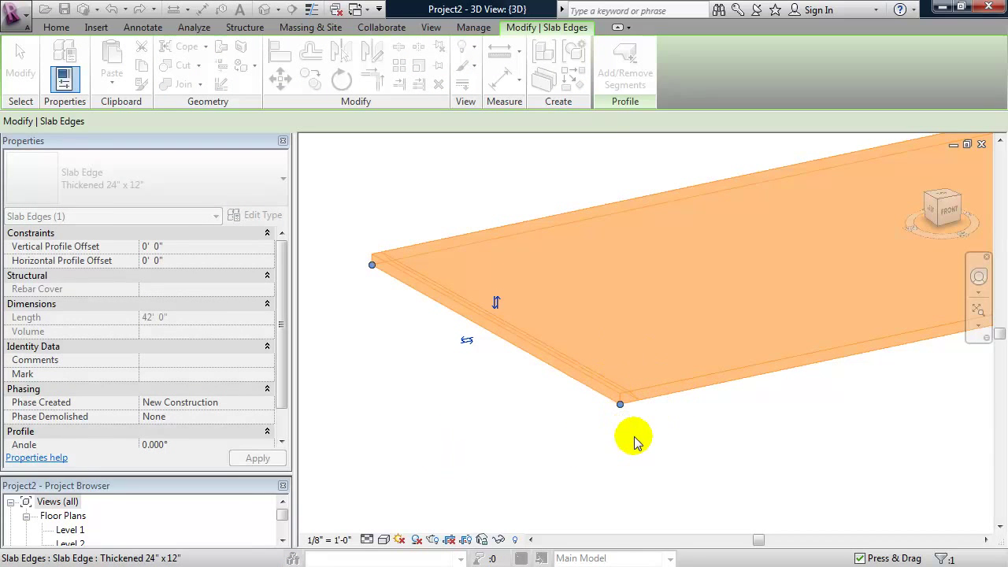
{"action": "left_click", "coordinate": [649, 472]}
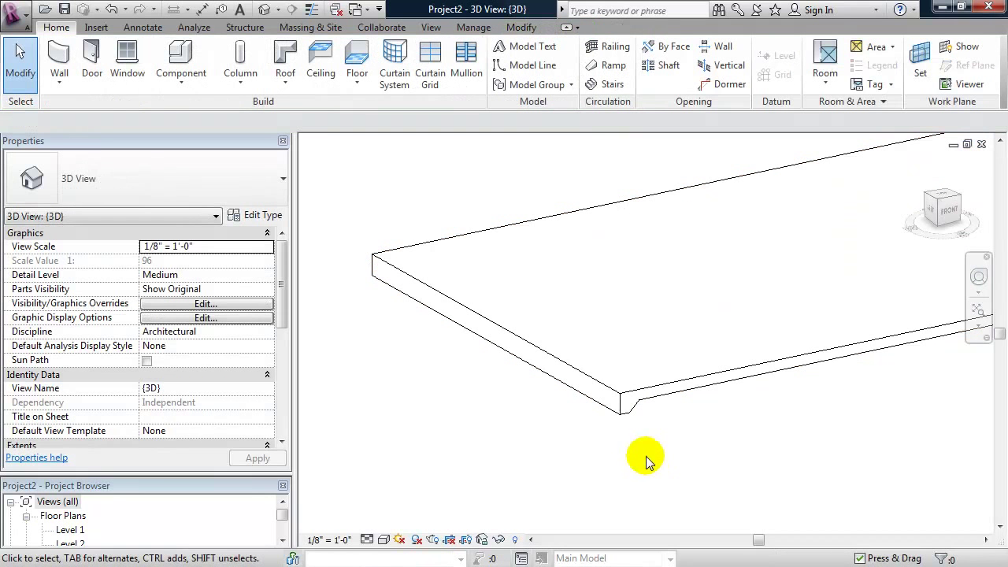
- Open a new family, Family2, from the Profile template via New > Family
{"action": "mouse_move", "coordinate": [641, 445]}
{"action": "middle_mouse_down"}
{"action": "mouse_move", "coordinate": [626, 428]}
{"action": "mouse_move", "coordinate": [650, 442]}
{"action": "mouse_move", "coordinate": [639, 443]}
{"action": "middle_mouse_up"}
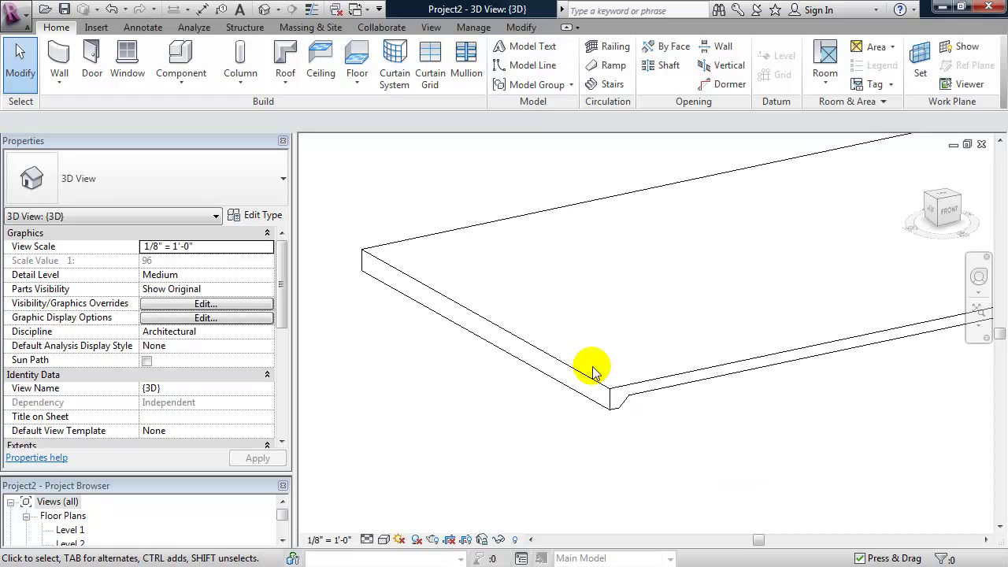
{"action": "left_click", "coordinate": [10, 15]}
{"action": "mouse_move", "coordinate": [47, 73]}
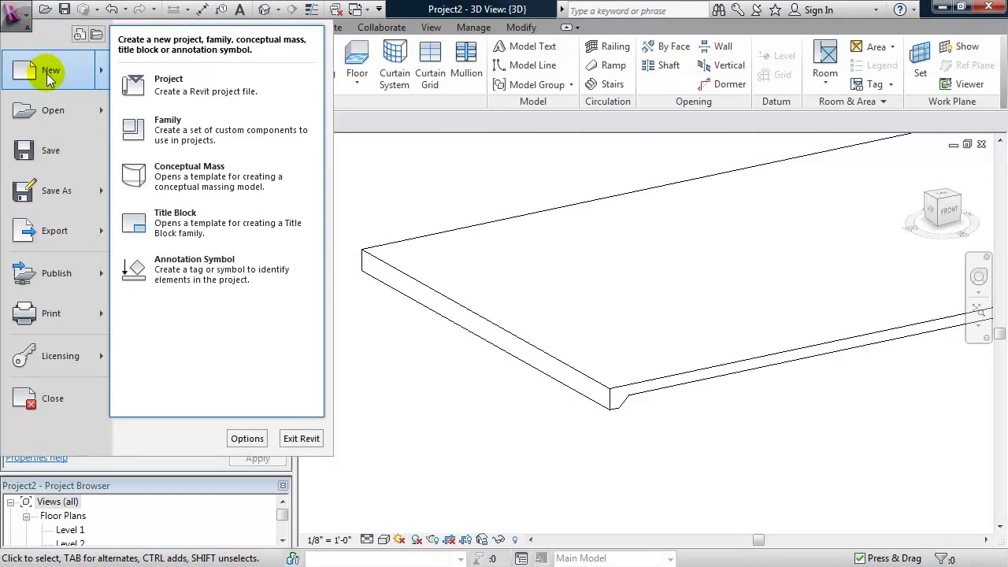
{"action": "left_click", "coordinate": [216, 136]}
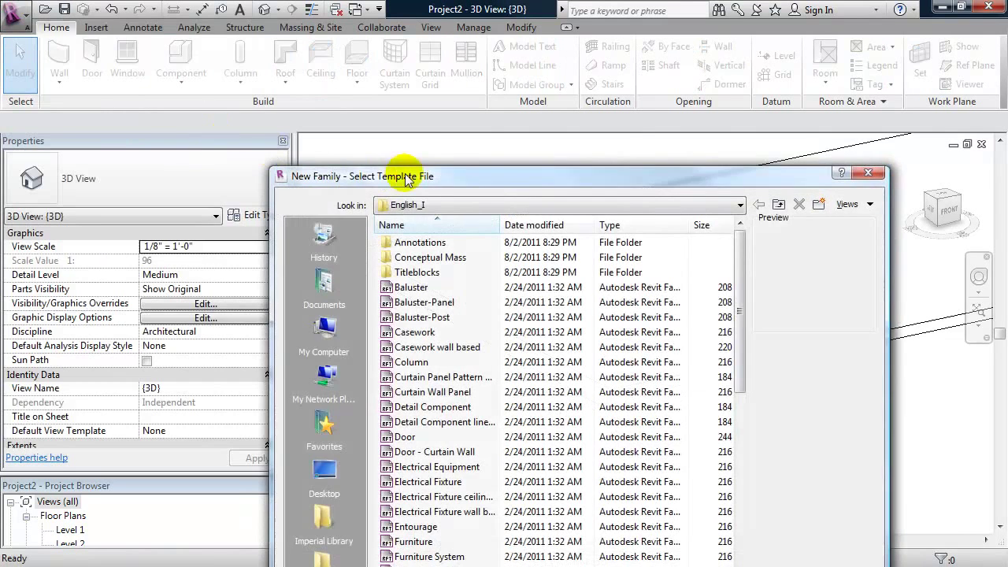
{"action": "left_click_drag", "start_coordinate": [447, 170], "coordinate": [443, 18]}
{"action": "left_click_drag", "start_coordinate": [747, 183], "coordinate": [776, 367]}
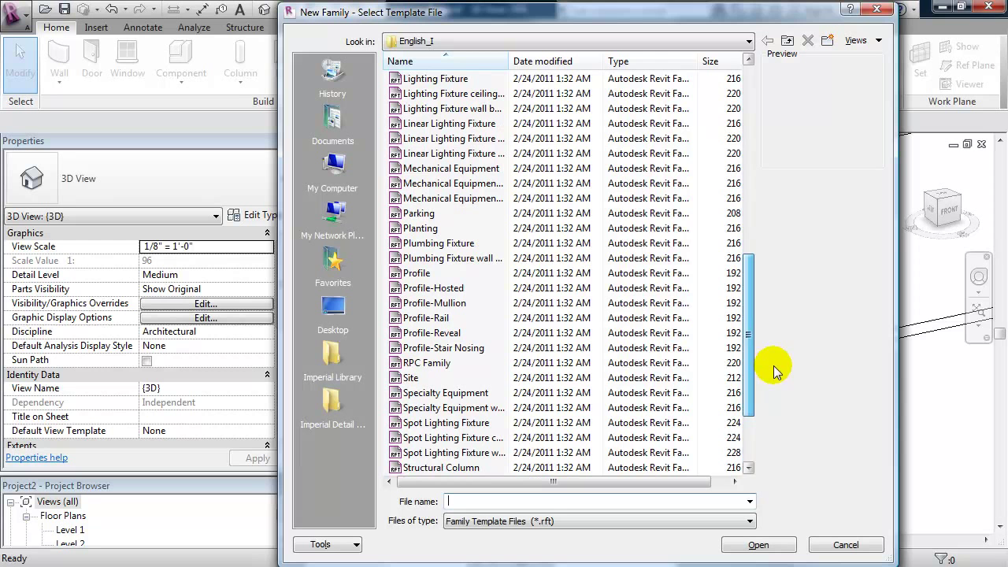
{"action": "left_click", "coordinate": [425, 274]}
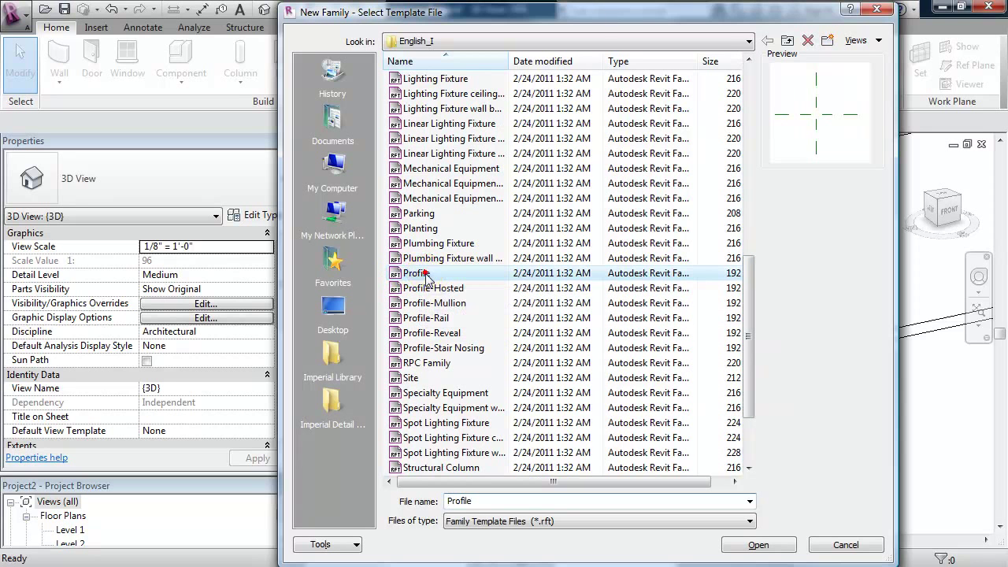
{"action": "left_click", "coordinate": [763, 545]}
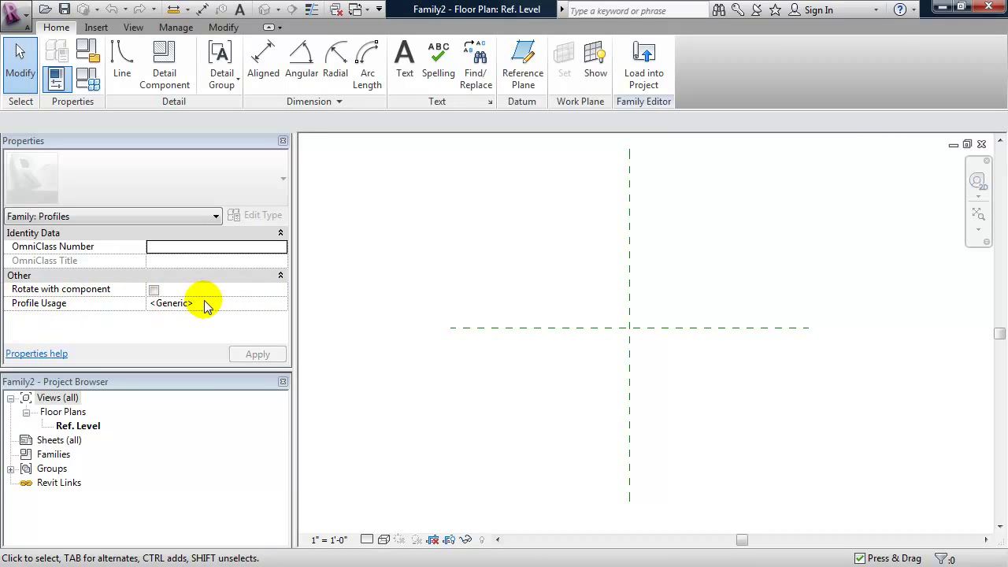
- Choose Slab Edge in Family2's Profile Usage property
{"action": "left_click", "coordinate": [282, 305]}
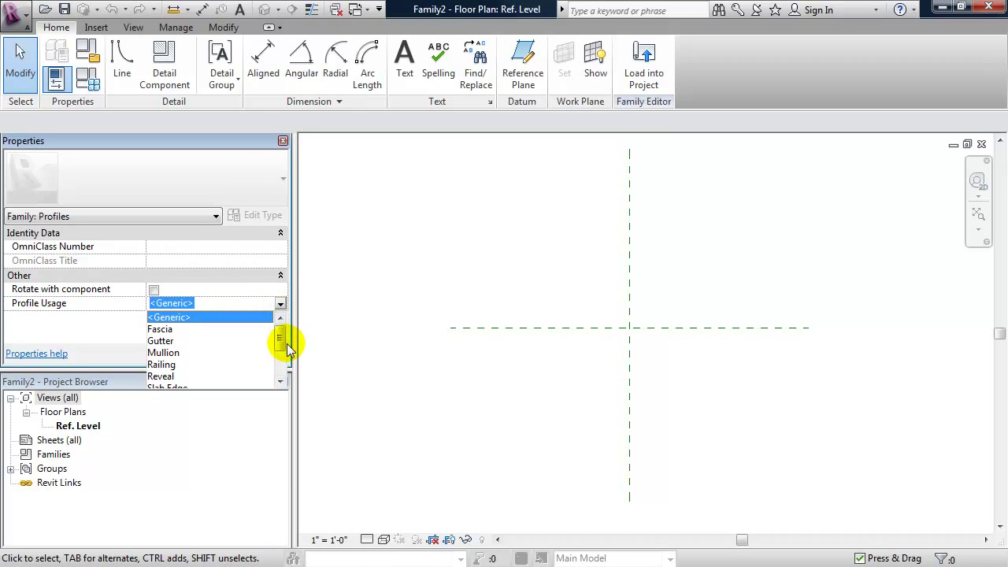
{"action": "left_click", "coordinate": [170, 375]}
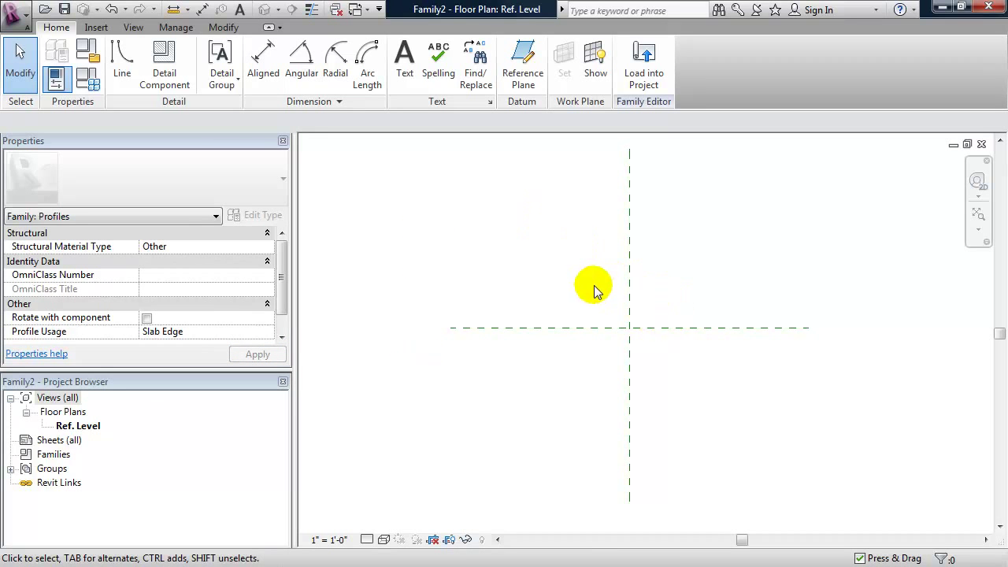
- Draw a 1'-7" x 1'-1" rectangle starting at the reference-plane intersection
{"action": "left_click", "coordinate": [117, 78]}
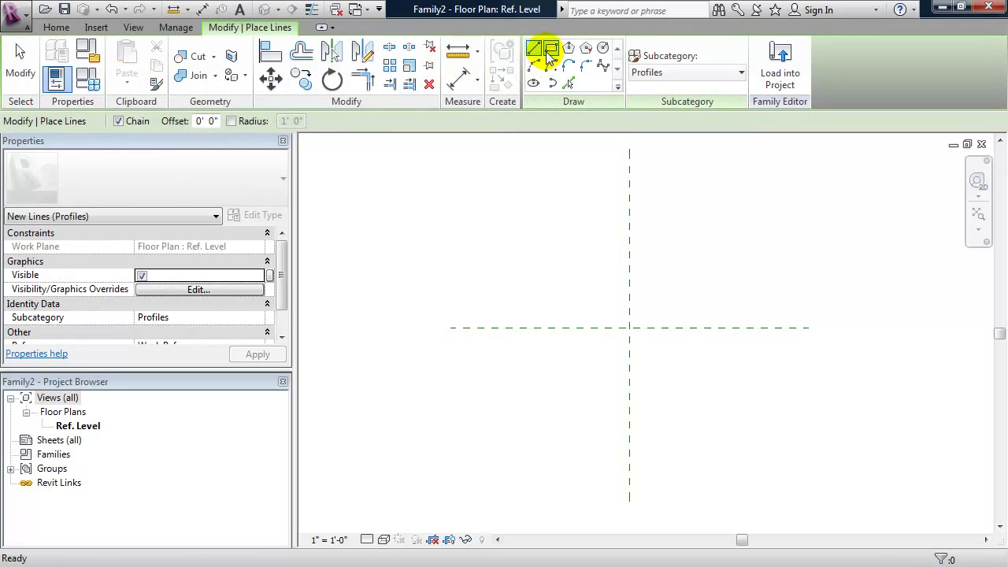
{"action": "left_click", "coordinate": [550, 52]}
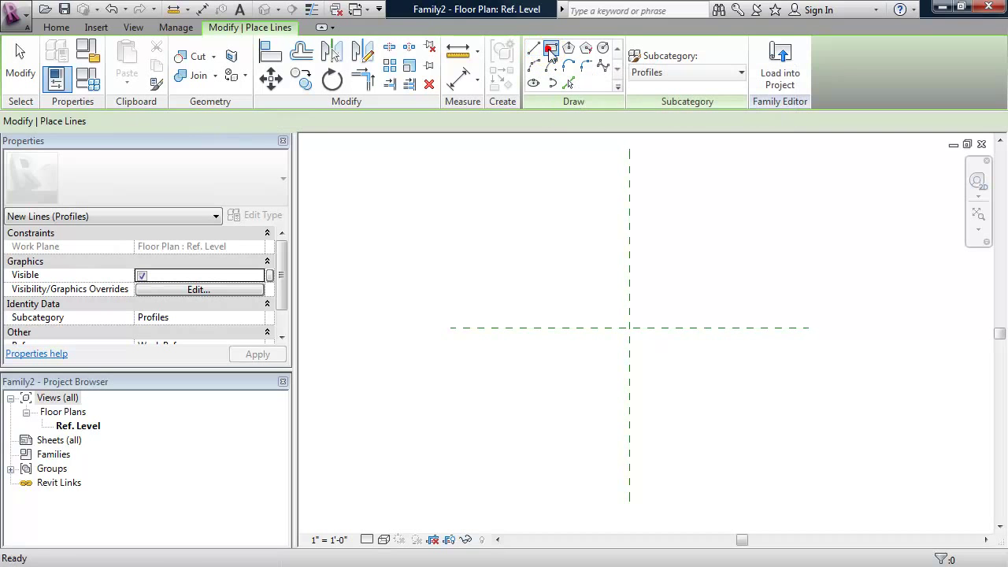
{"action": "left_click", "coordinate": [629, 328]}
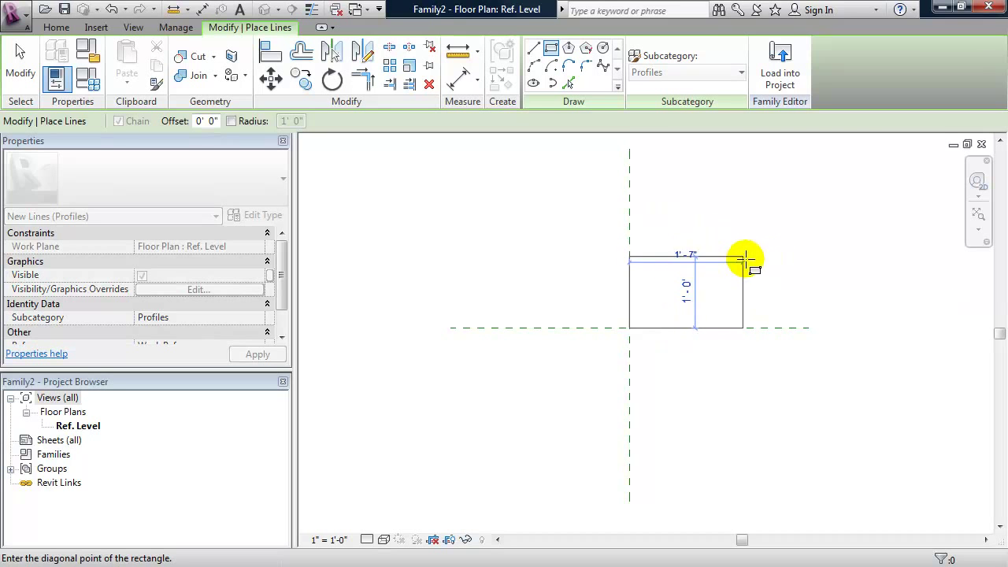
{"action": "left_click", "coordinate": [743, 251]}
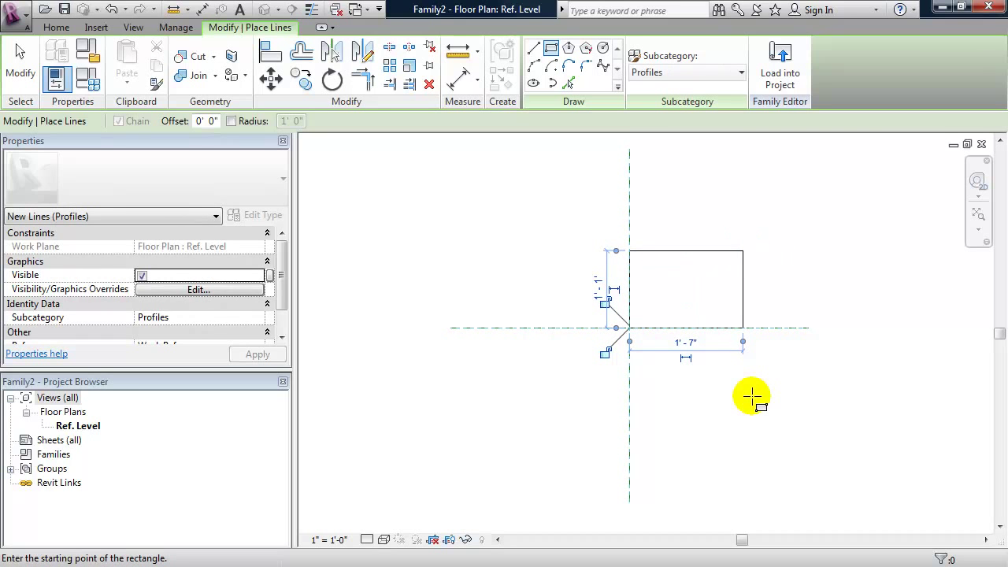
{"action": "key", "text": "Escape"}
{"action": "key", "text": "Escape"}
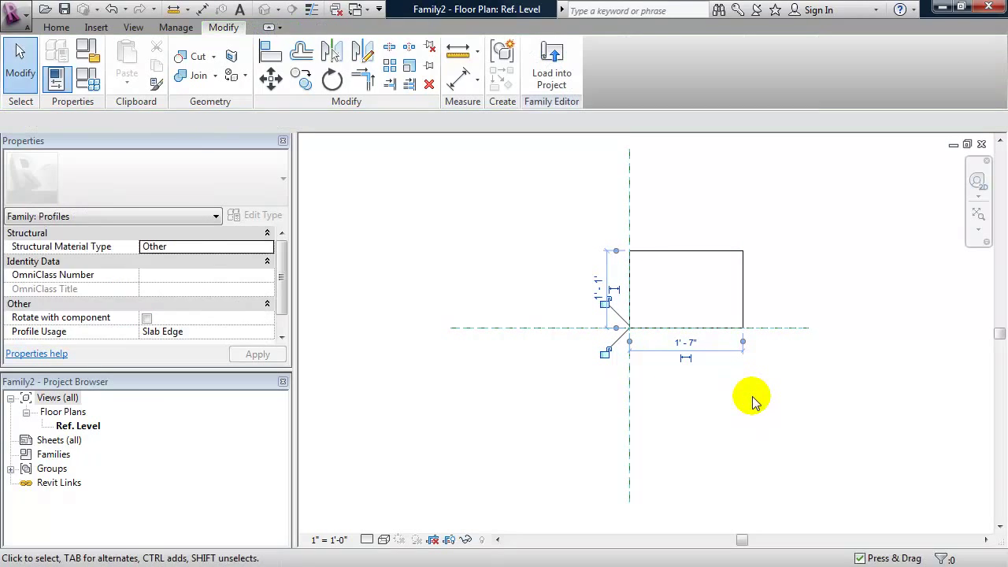
{"action": "middle_click_drag", "start_coordinate": [752, 401], "coordinate": [679, 400]}
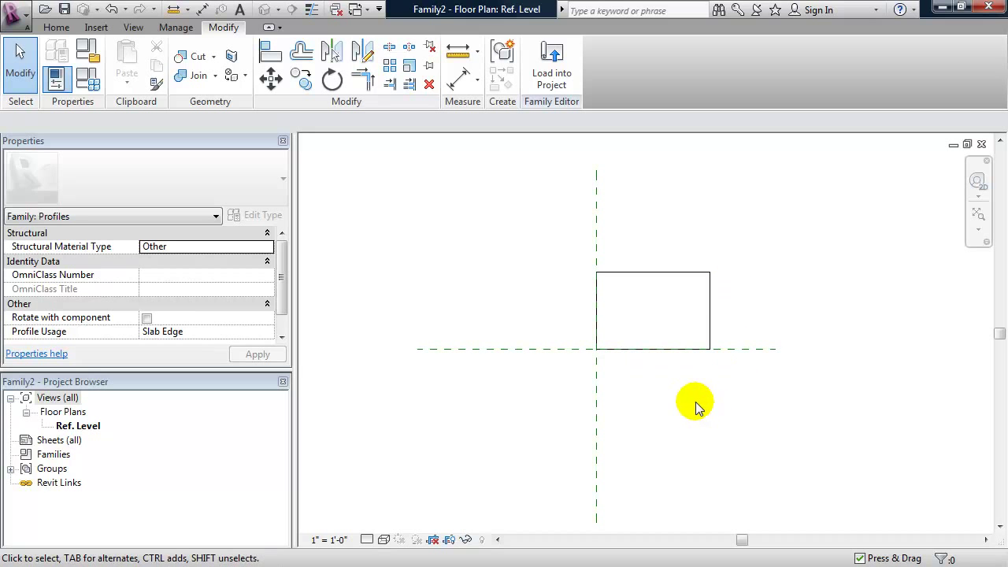
- Make the 1'-7" width dimension permanent and label it with a new parameter named width
{"action": "left_click", "coordinate": [708, 304]}
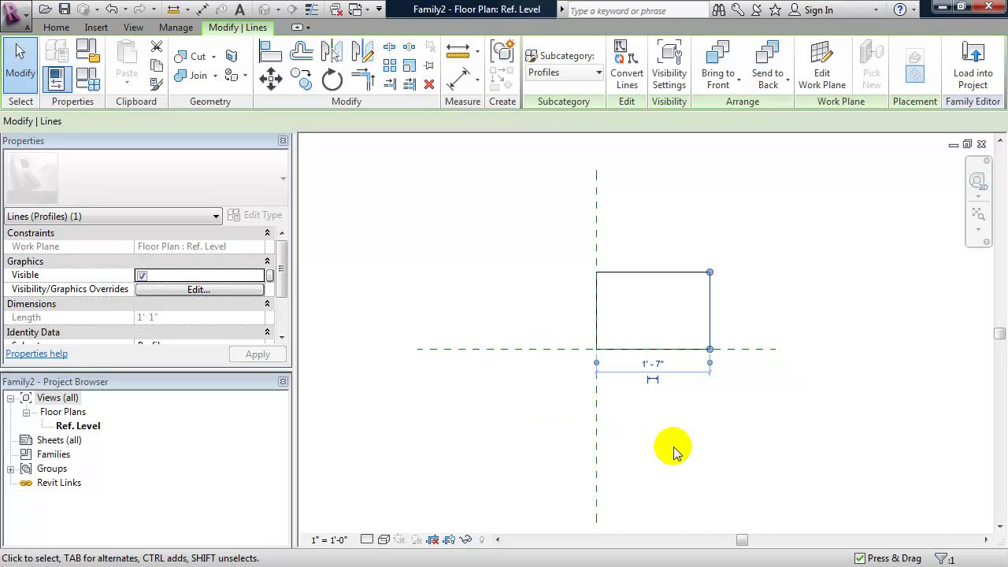
{"action": "left_click", "coordinate": [652, 381]}
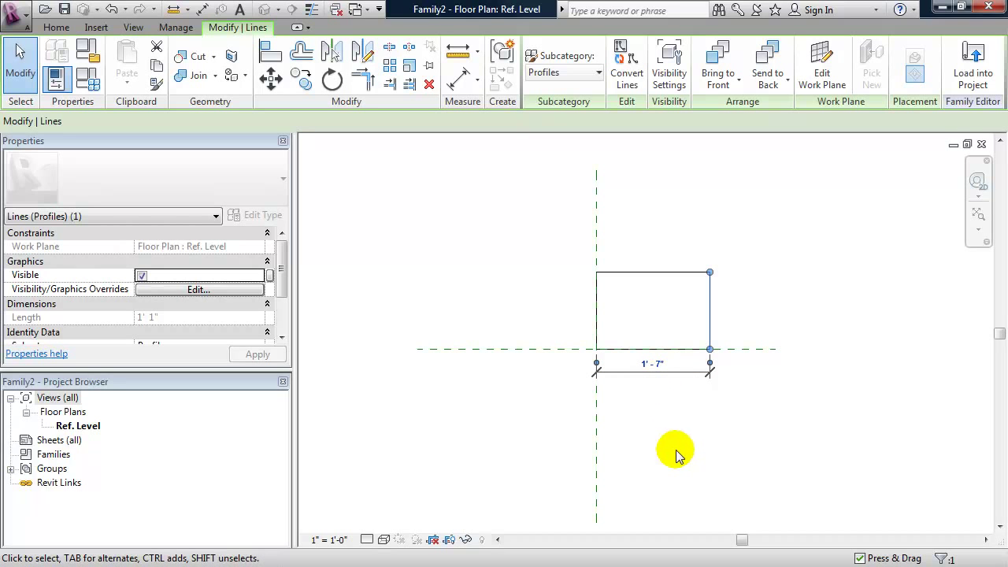
{"action": "left_click", "coordinate": [677, 375]}
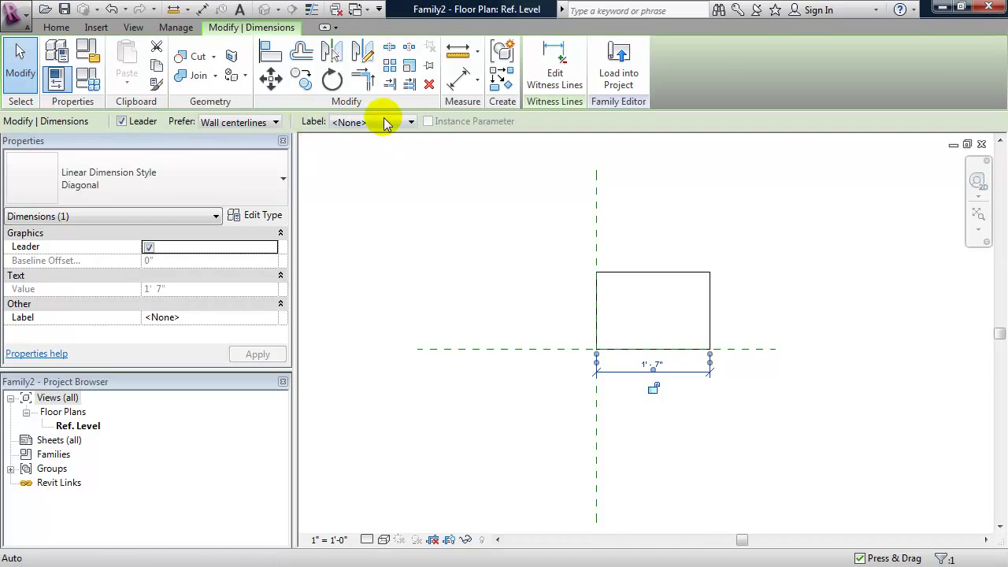
{"action": "left_click", "coordinate": [411, 122]}
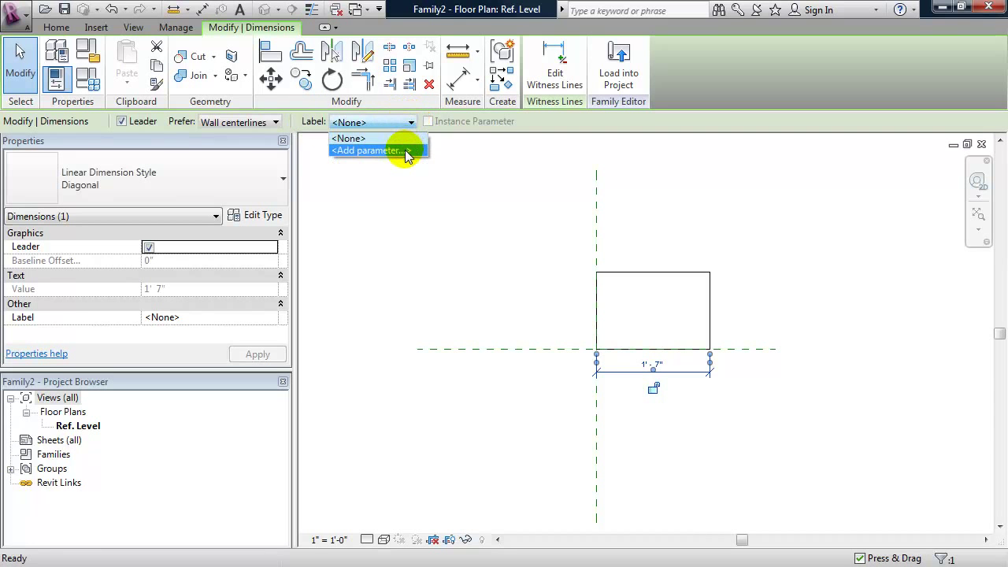
{"action": "left_click", "coordinate": [405, 152]}
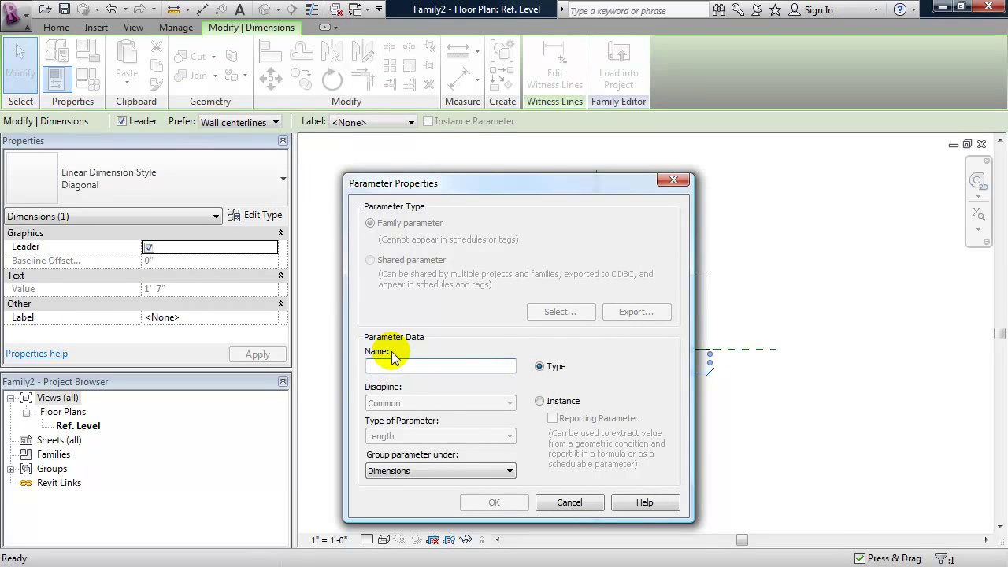
{"action": "type", "text": "width"}
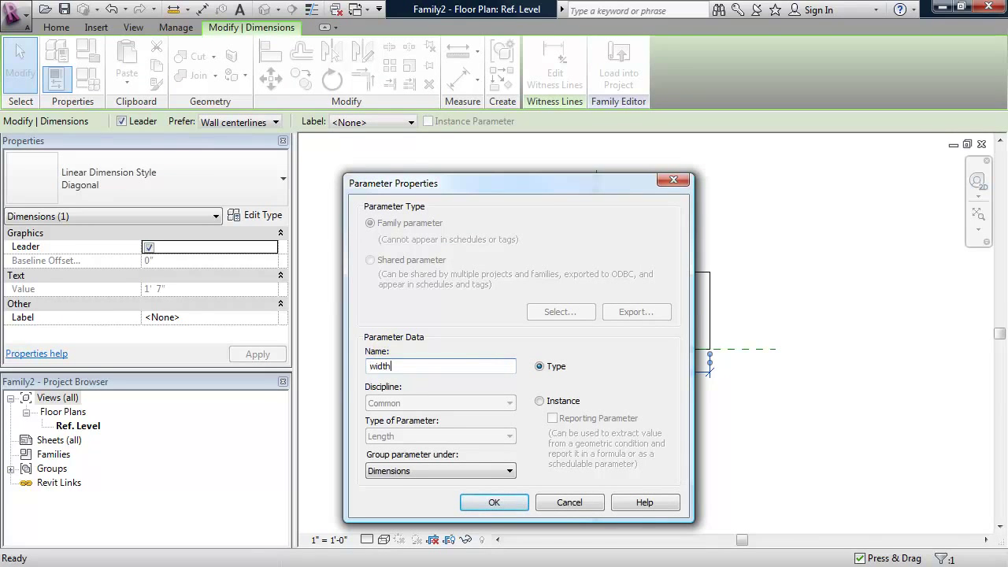
{"action": "left_click", "coordinate": [489, 505]}
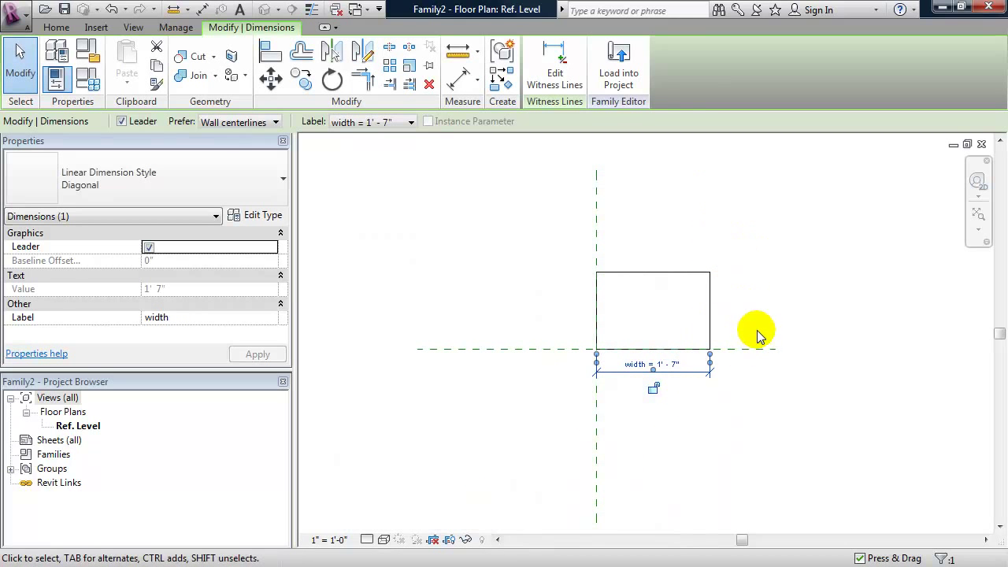
- Make the rectangle's 1'-1" vertical dimension permanent and label it with a new 'height' parameter
{"action": "left_click", "coordinate": [664, 275]}
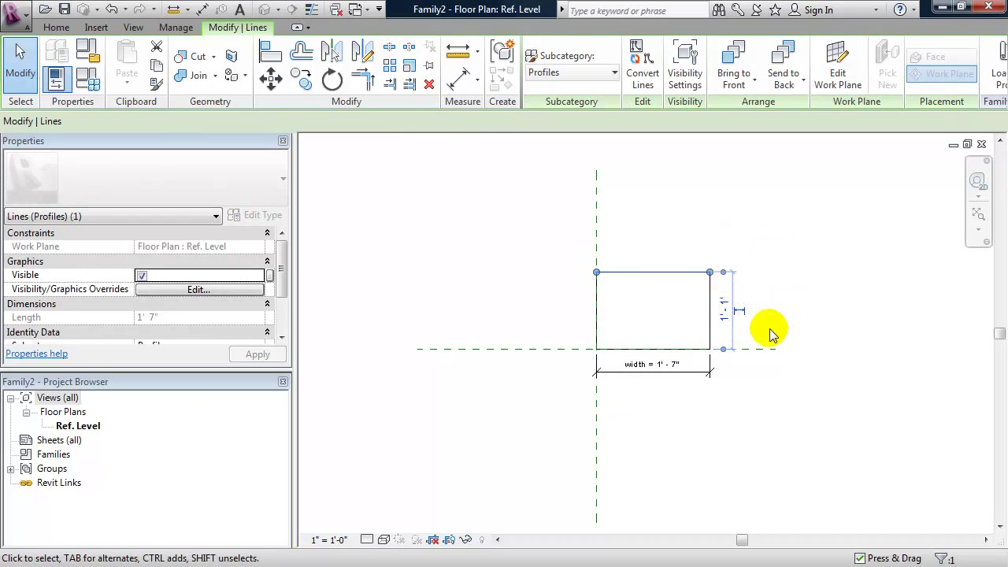
{"action": "left_click", "coordinate": [745, 313]}
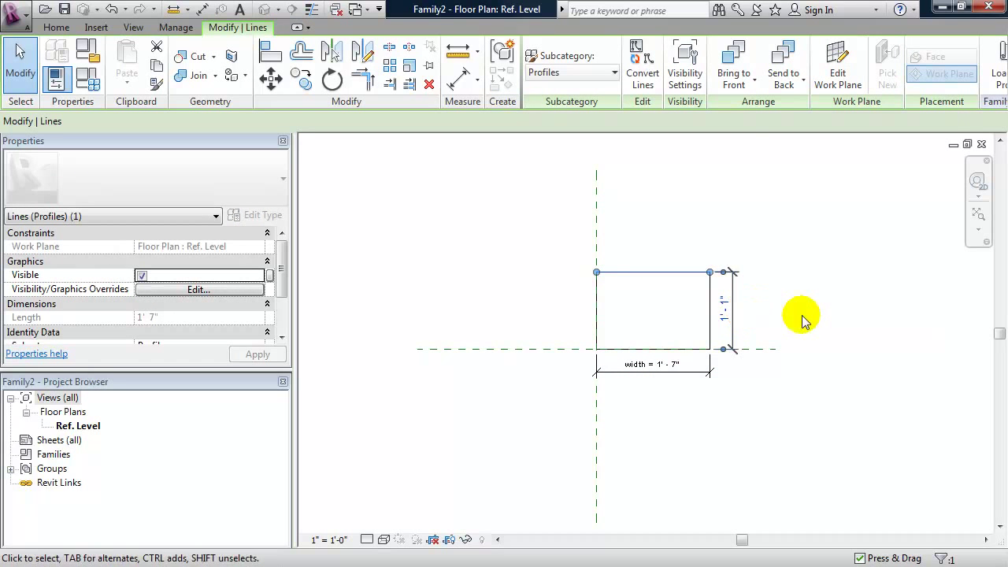
{"action": "left_click", "coordinate": [729, 285]}
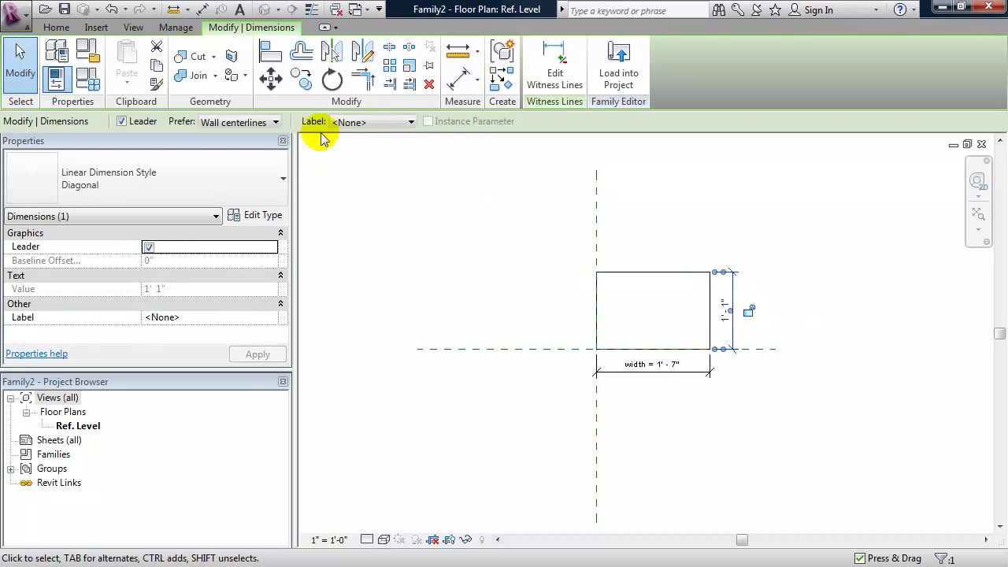
{"action": "left_click", "coordinate": [368, 122]}
{"action": "left_click", "coordinate": [381, 151]}
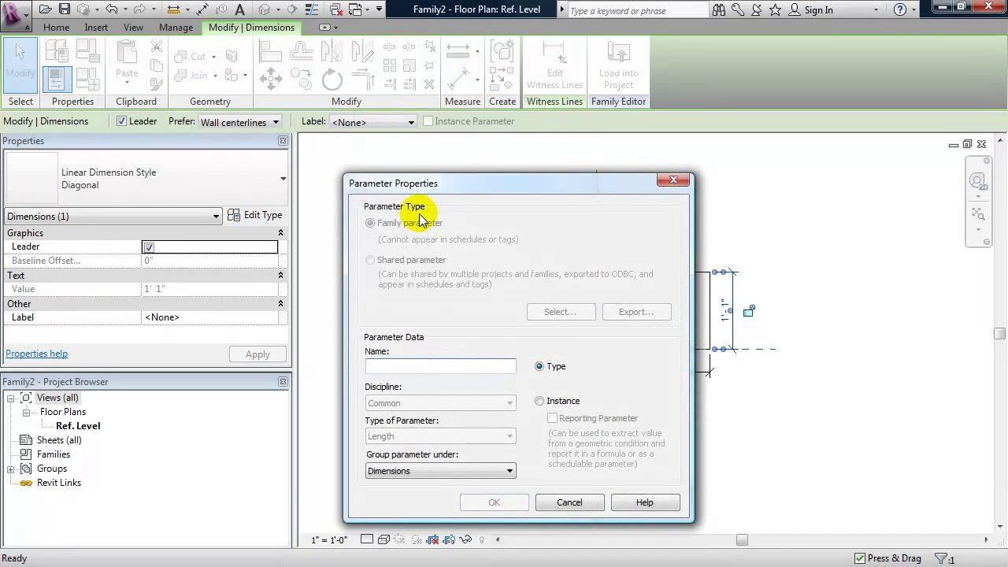
{"action": "type", "text": "height"}
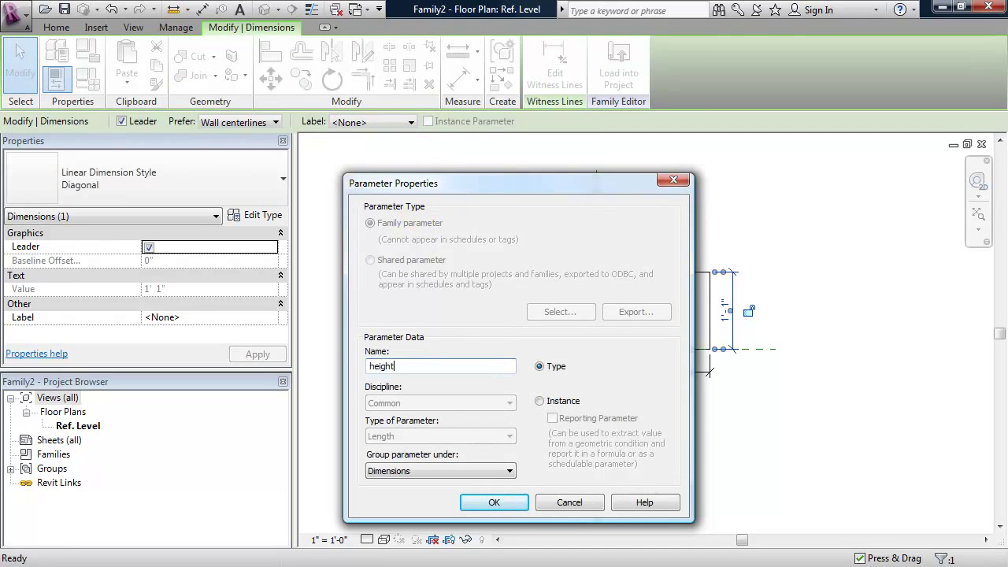
{"action": "left_click", "coordinate": [494, 504]}
{"action": "middle_click_drag", "start_coordinate": [492, 237], "coordinate": [496, 232]}
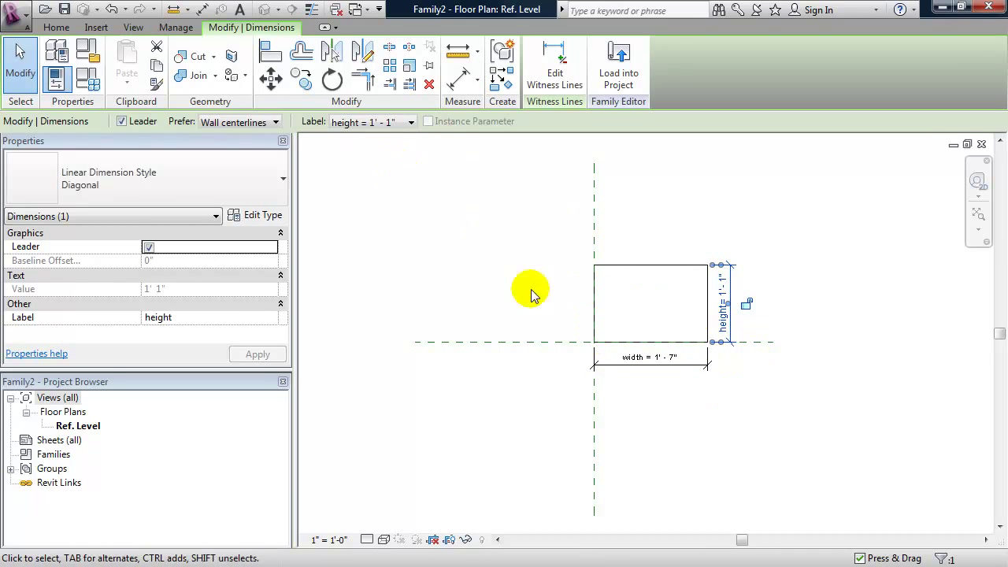
- In Family Types, set width and height to 6" and apply
{"action": "left_click", "coordinate": [89, 80]}
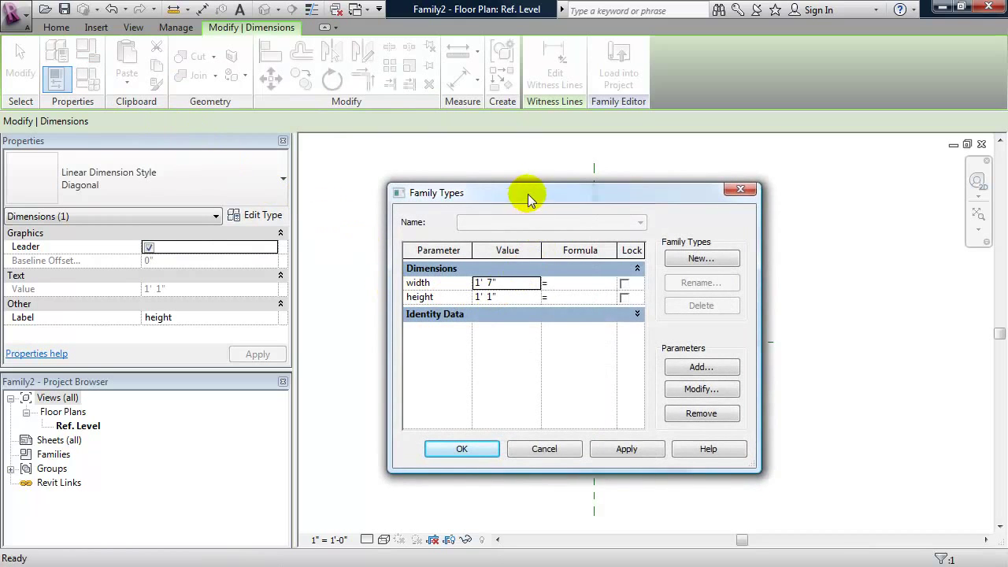
{"action": "left_click_drag", "start_coordinate": [524, 194], "coordinate": [274, 177]}
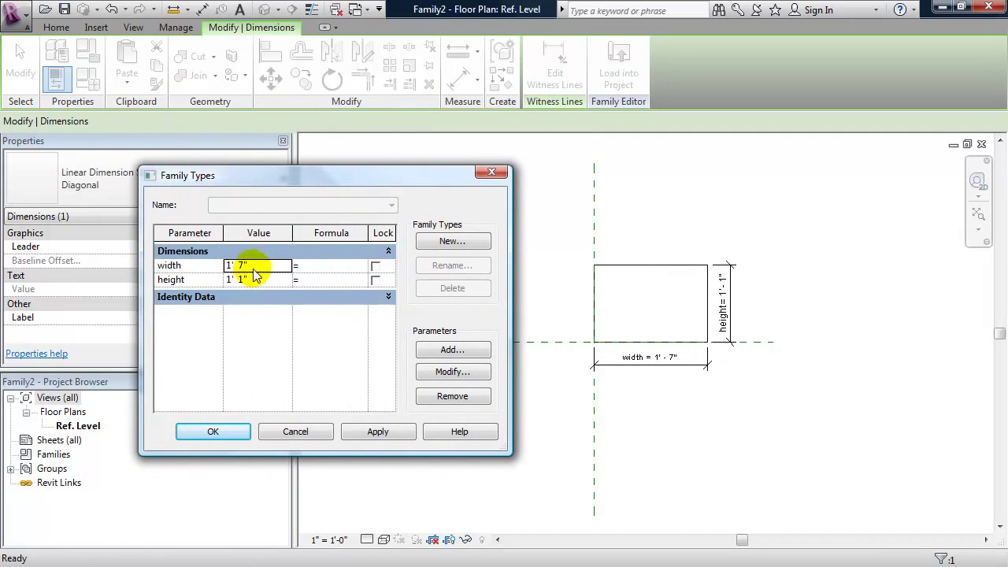
{"action": "left_click", "coordinate": [259, 265]}
{"action": "type", "text": "6\""}
{"action": "left_click", "coordinate": [264, 280]}
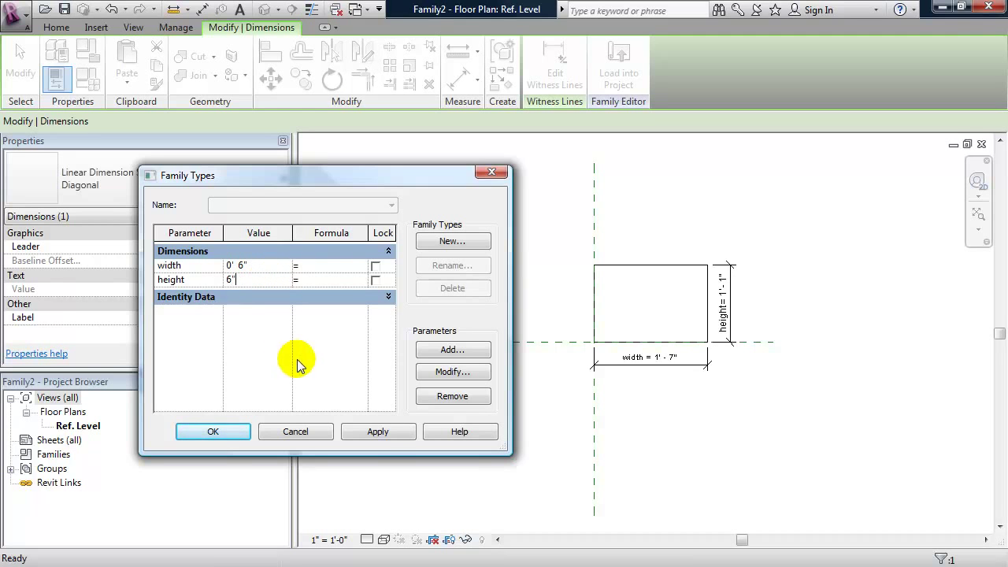
{"action": "left_click", "coordinate": [381, 433]}
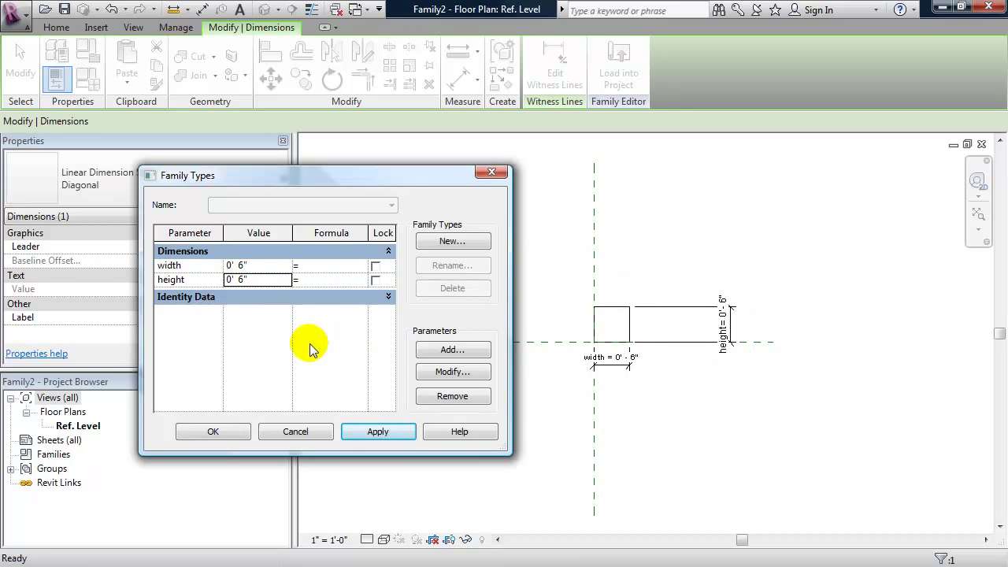
- Flex the rectangle by setting width and height to 2' and applying
{"action": "left_click", "coordinate": [260, 265]}
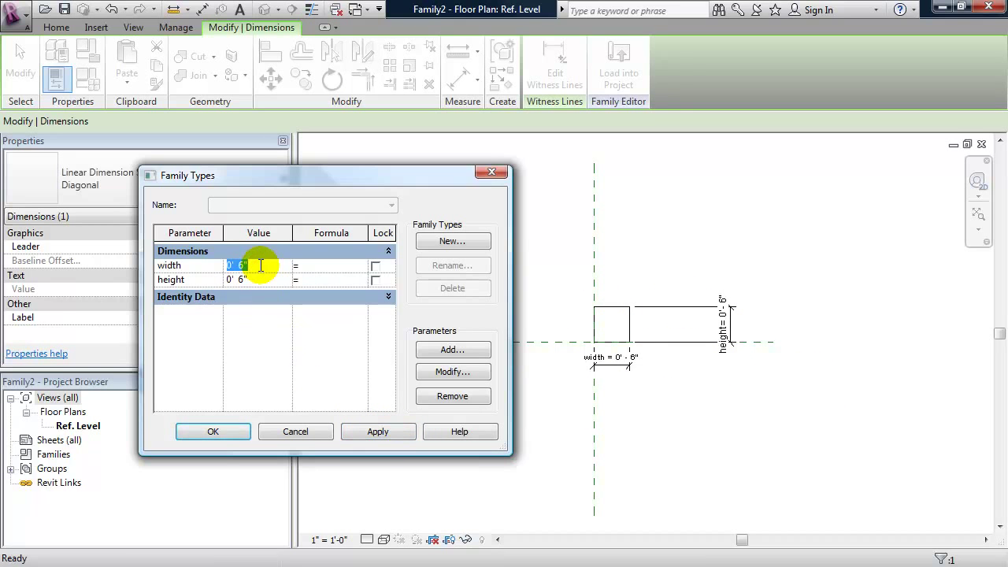
{"action": "left_click", "coordinate": [259, 280]}
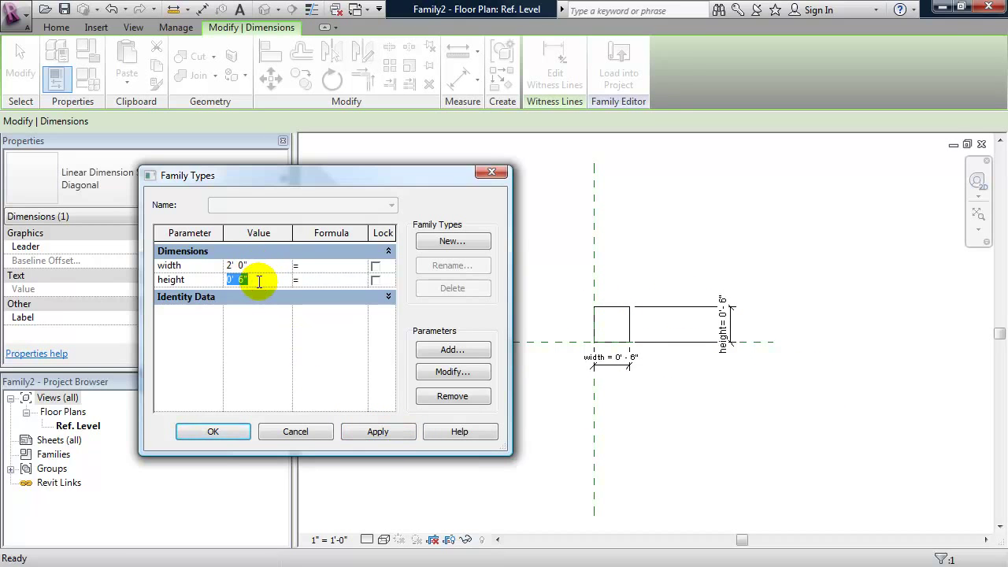
{"action": "type", "text": "2'"}
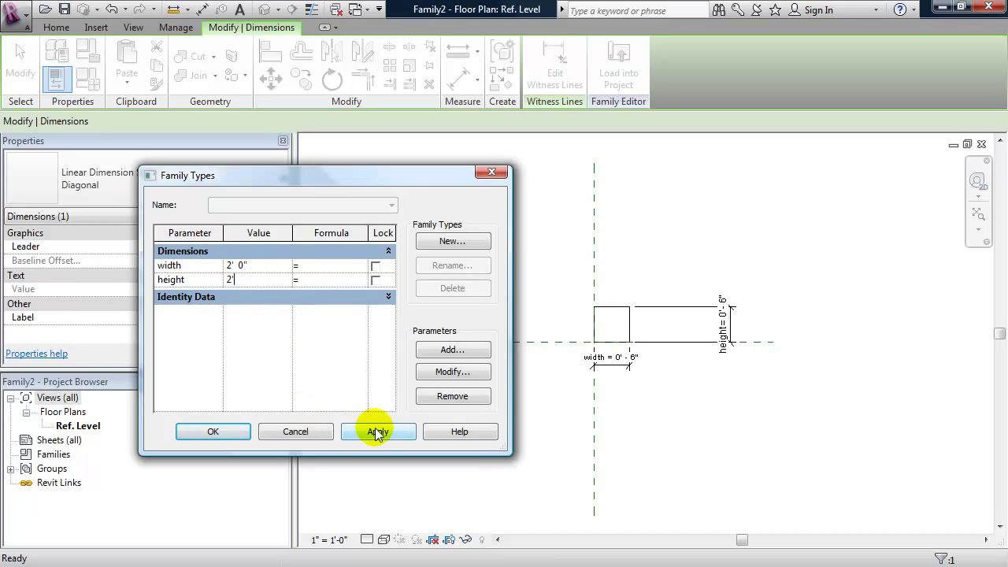
{"action": "left_click", "coordinate": [377, 431]}
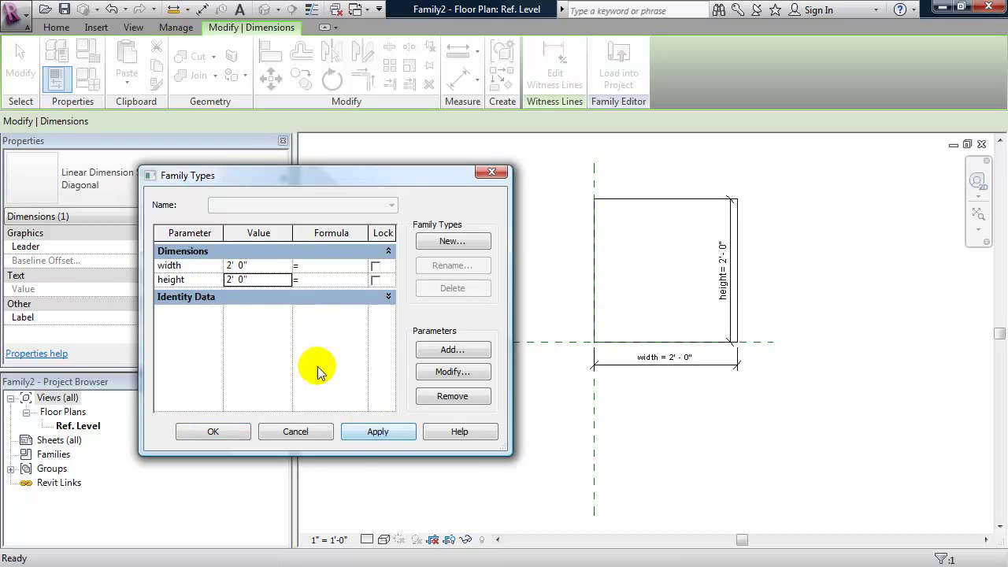
- Return width and height to 6" and apply
{"action": "left_click", "coordinate": [263, 278]}
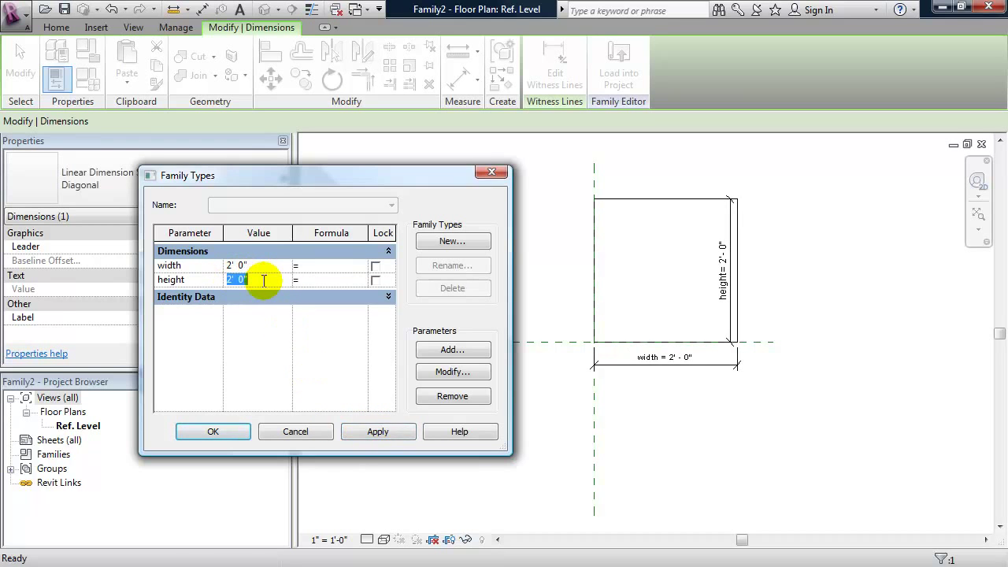
{"action": "left_click", "coordinate": [265, 265]}
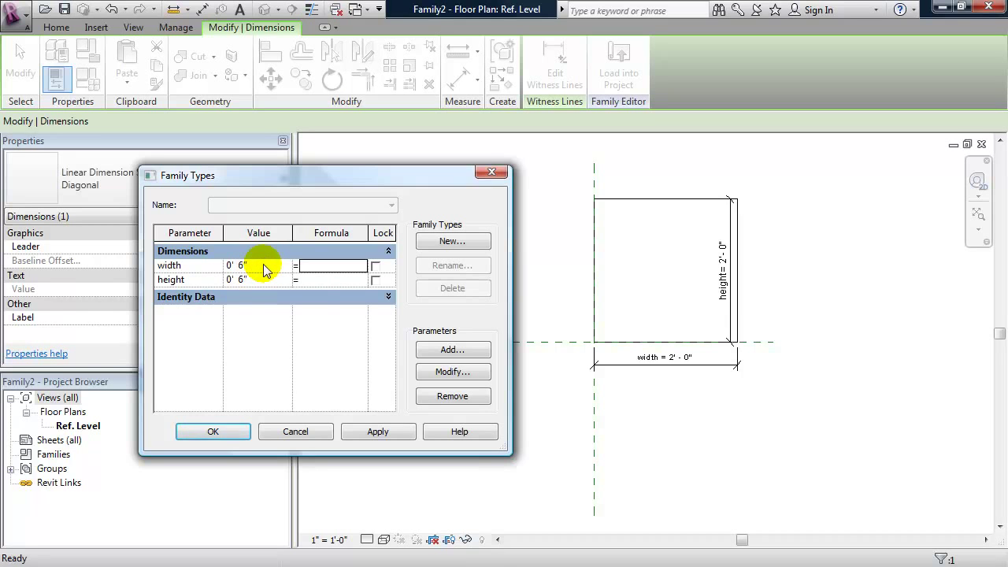
{"action": "left_click", "coordinate": [377, 432]}
- Load the Family2 profile into Project2 and select the thickened slab edge in the Default 3D View
{"action": "left_click", "coordinate": [223, 436]}
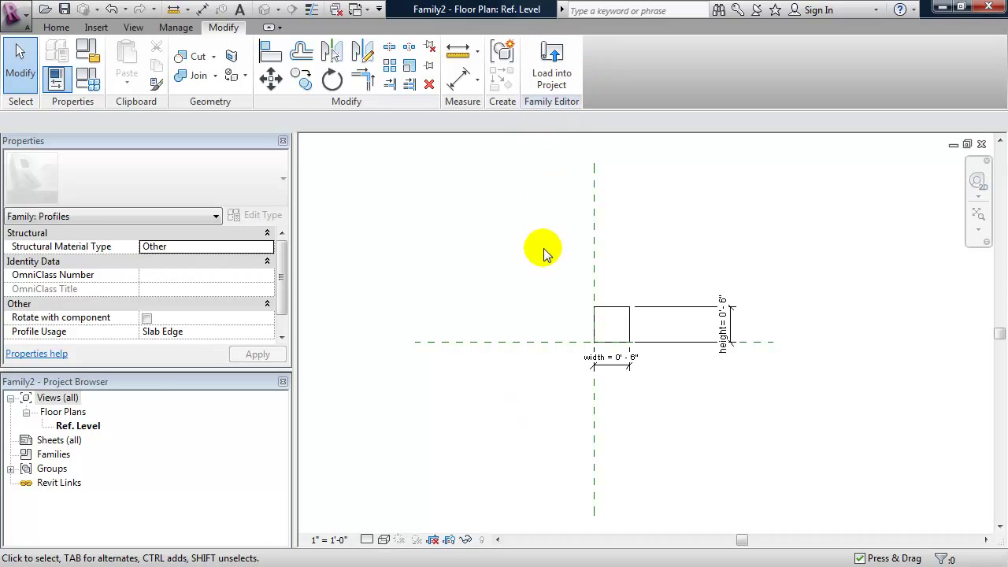
{"action": "left_click", "coordinate": [545, 69]}
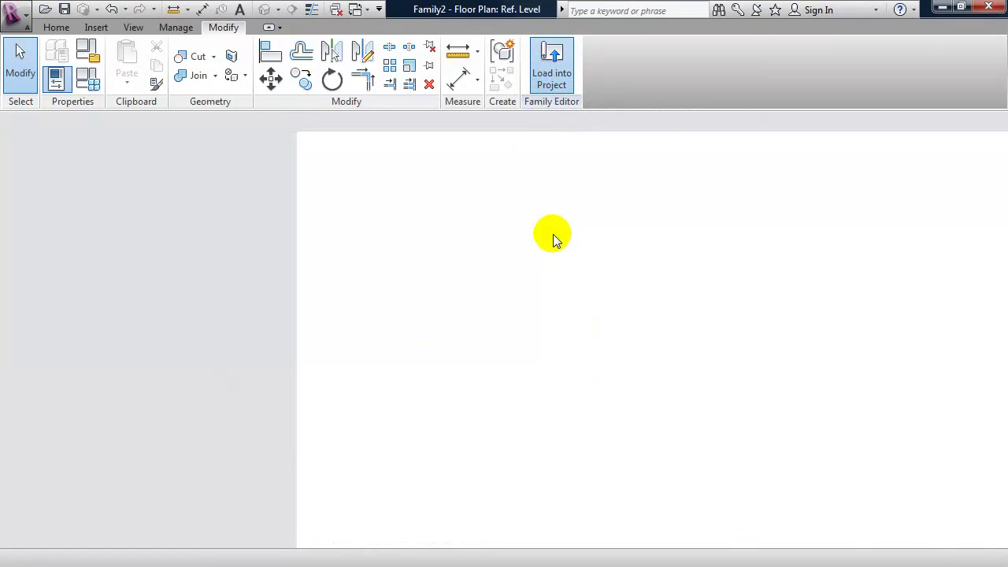
{"action": "left_click", "coordinate": [263, 11]}
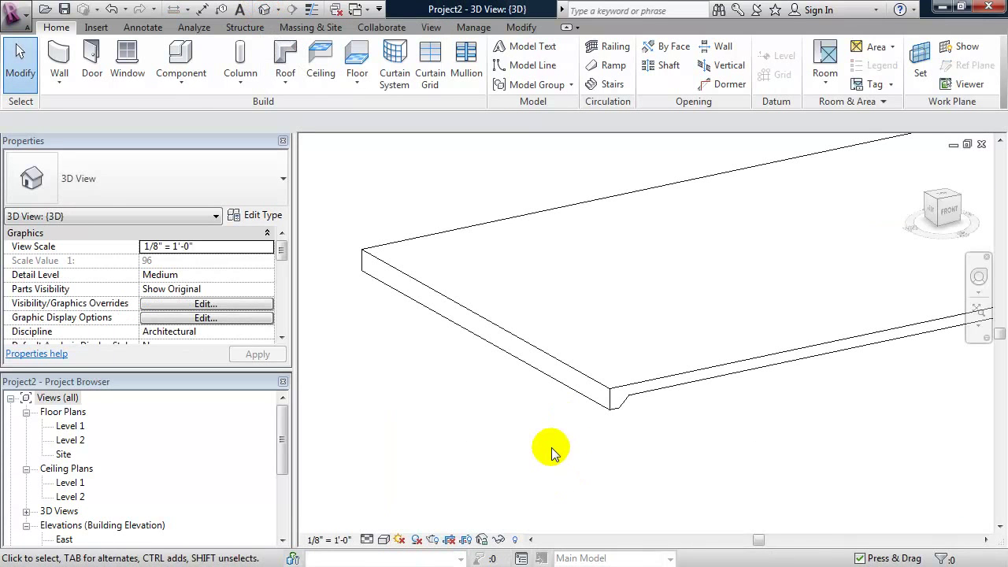
{"action": "left_click", "coordinate": [582, 400]}
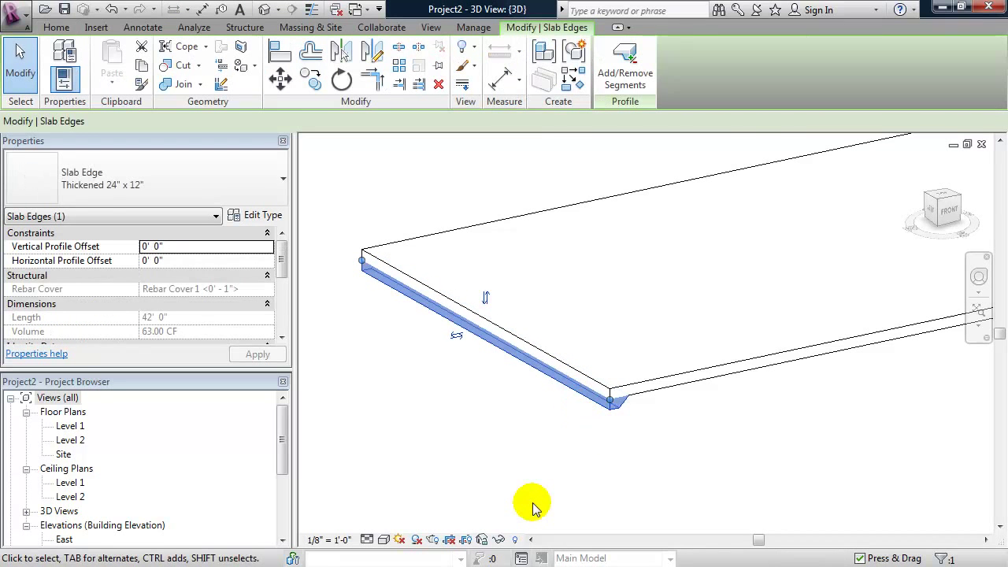
- Duplicate the slab edge type as 'Slab edge rectangle' with Profile set to Family2 : Family2
{"action": "left_click", "coordinate": [254, 219]}
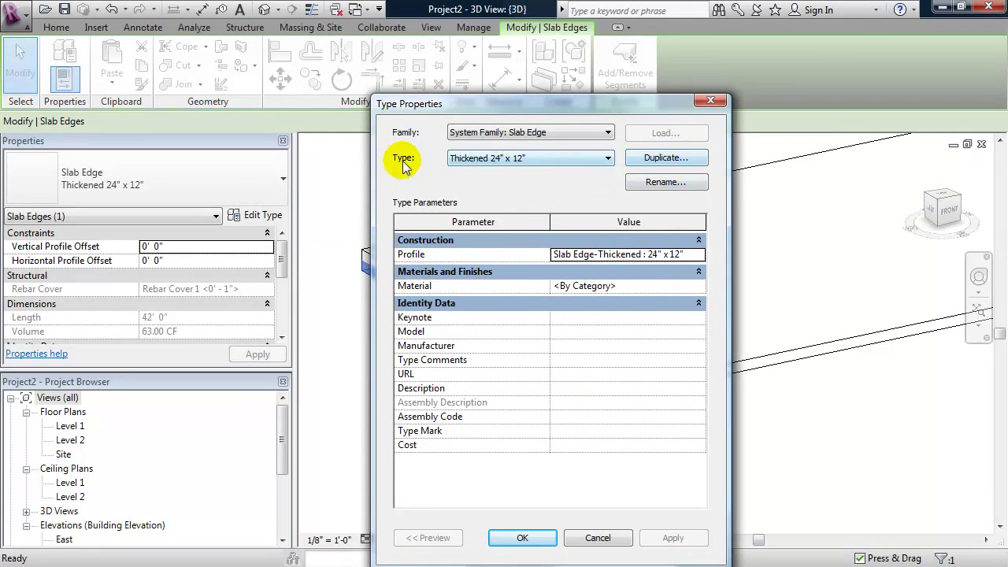
{"action": "left_click", "coordinate": [665, 158]}
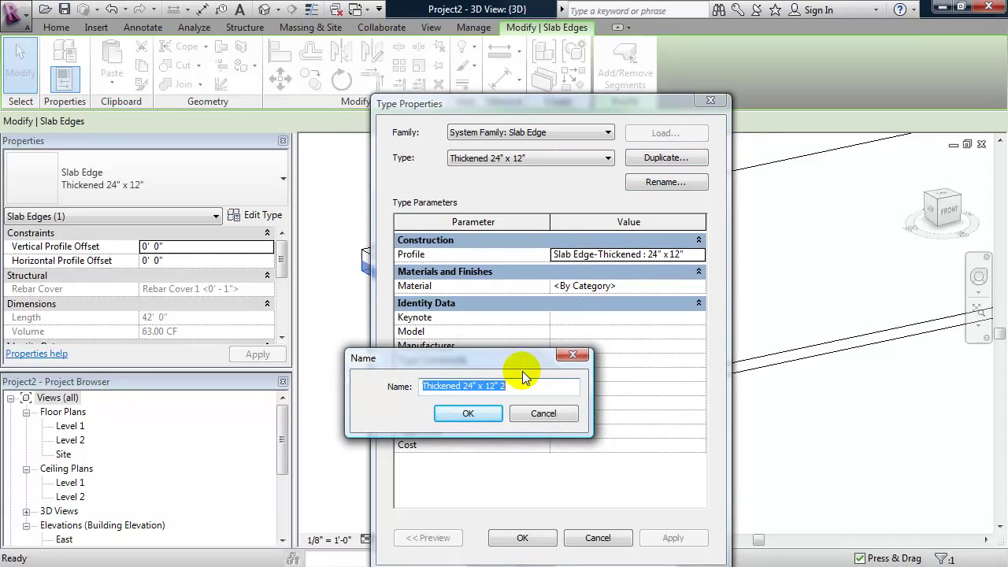
{"action": "type", "text": "Slab edge rectangle"}
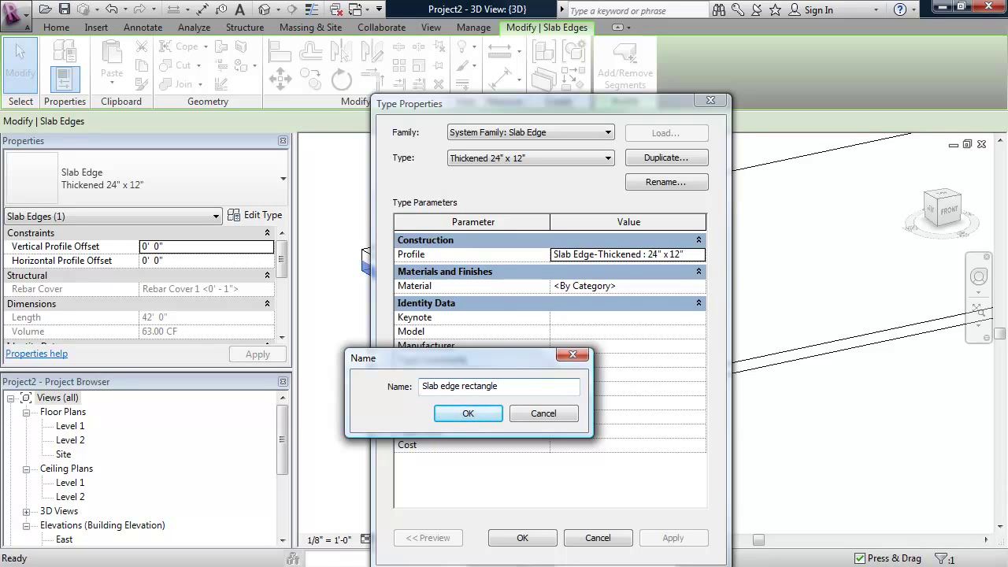
{"action": "left_click", "coordinate": [468, 412]}
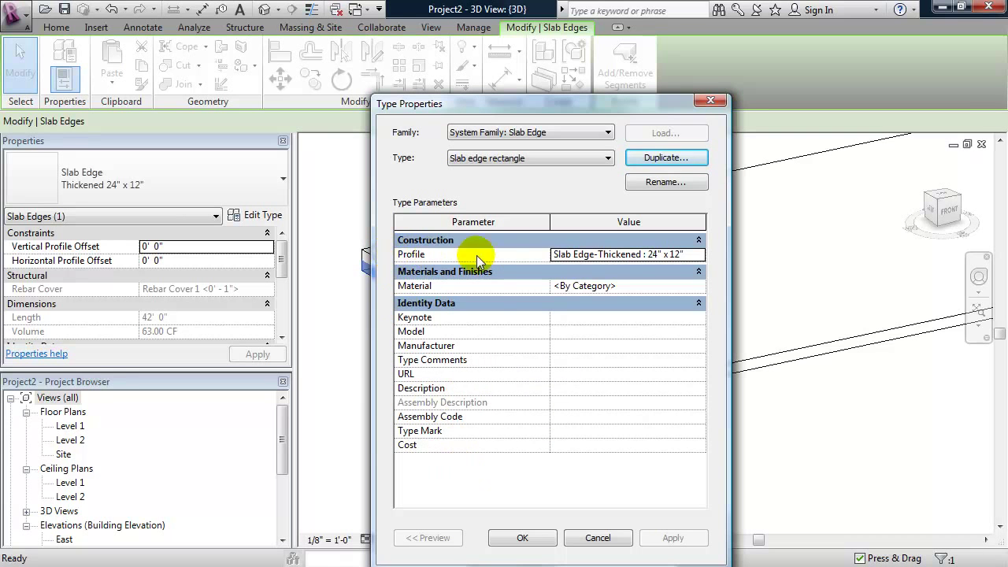
{"action": "left_click", "coordinate": [700, 255]}
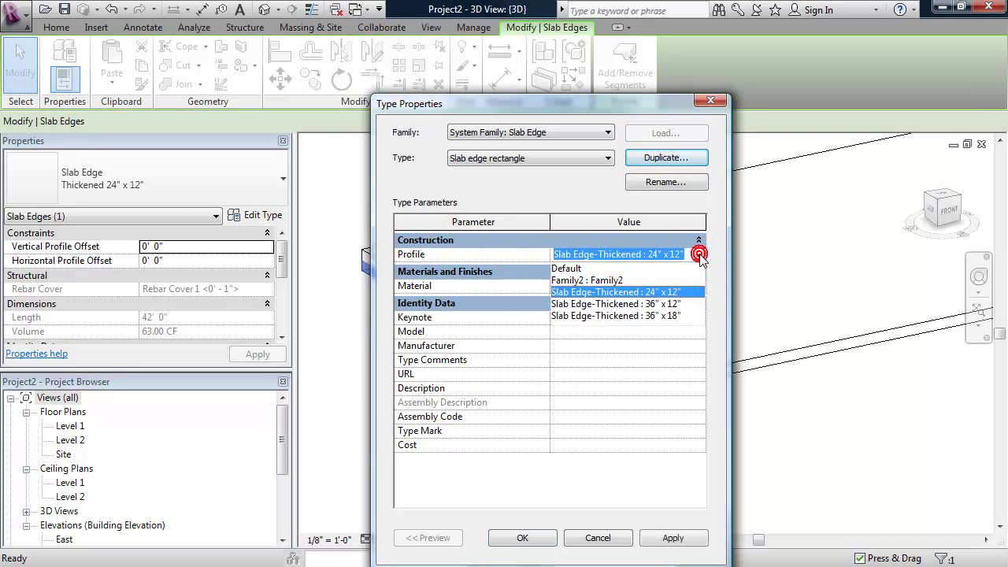
{"action": "left_click", "coordinate": [613, 281]}
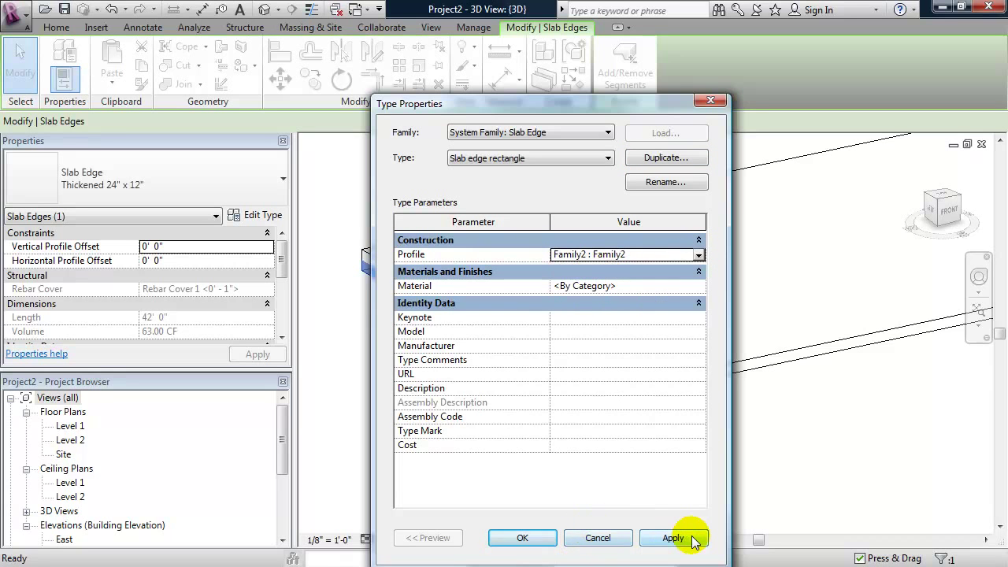
{"action": "left_click", "coordinate": [522, 537]}
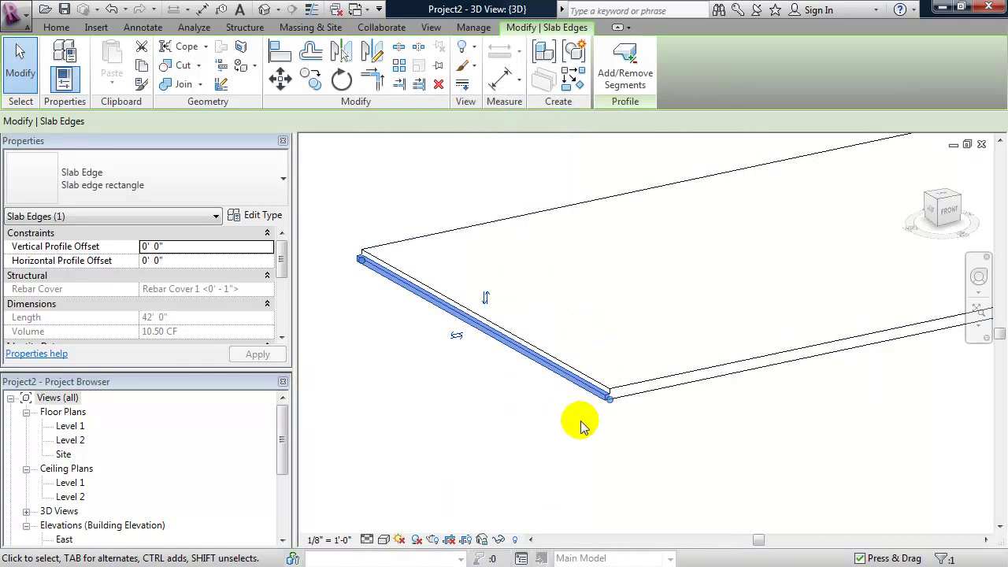
{"action": "scroll", "coordinate": [586, 417], "scroll_direction": "up", "scroll_amount": 2}
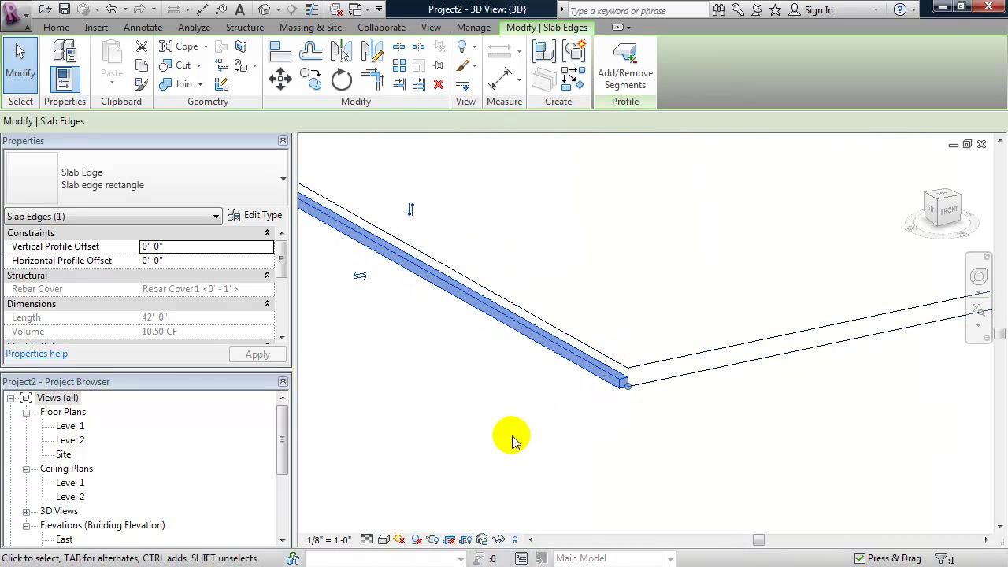
{"action": "scroll", "coordinate": [499, 410], "scroll_direction": "down", "scroll_amount": 2}
{"action": "middle_click_drag", "start_coordinate": [499, 412], "coordinate": [580, 429]}
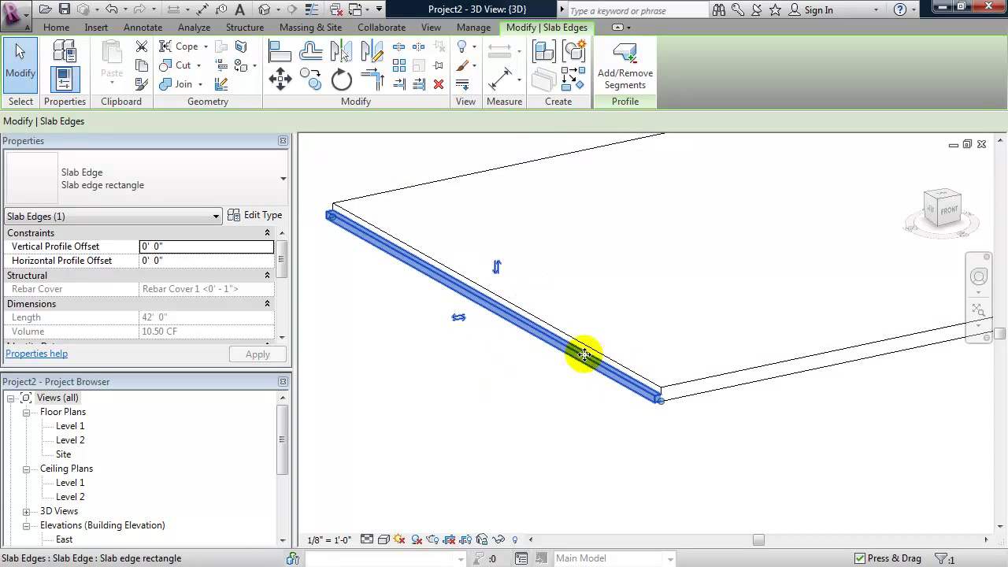
{"action": "left_click", "coordinate": [497, 267]}
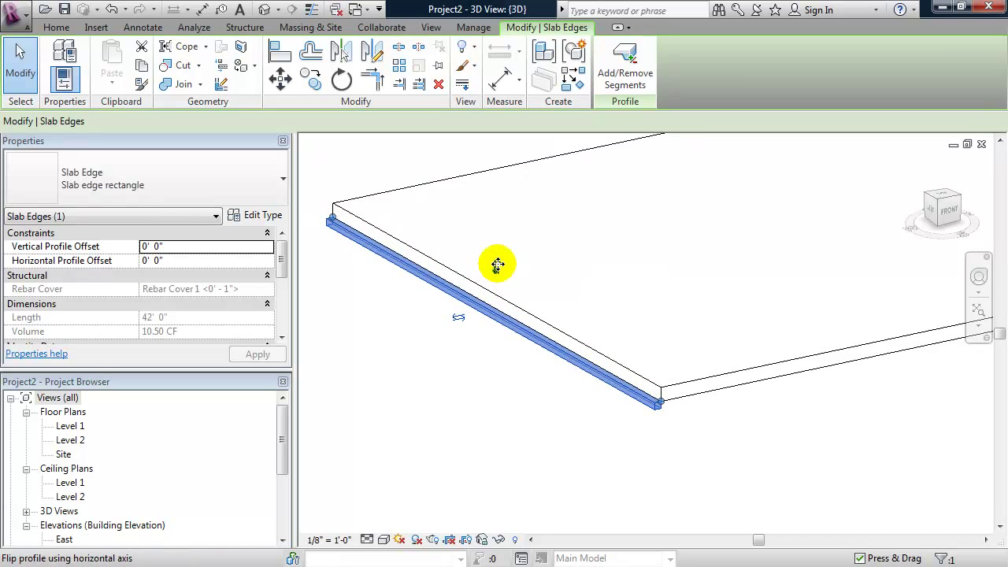
{"action": "left_click", "coordinate": [497, 269]}
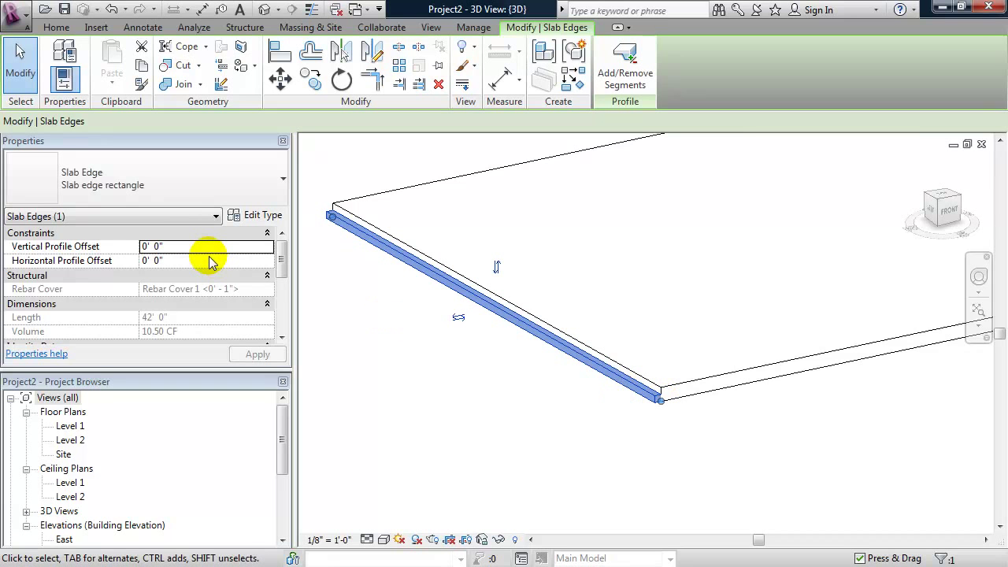
- Set the rectangular slab edge's Vertical Profile Offset to 0'-6"
{"action": "left_click", "coordinate": [170, 250]}
{"action": "left_click", "coordinate": [103, 246]}
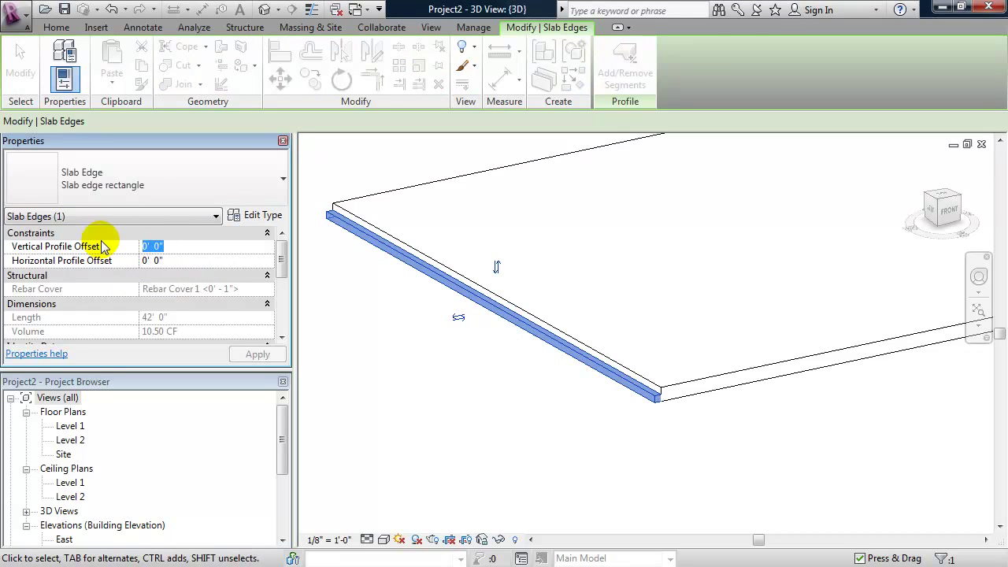
{"action": "left_click", "coordinate": [259, 355]}
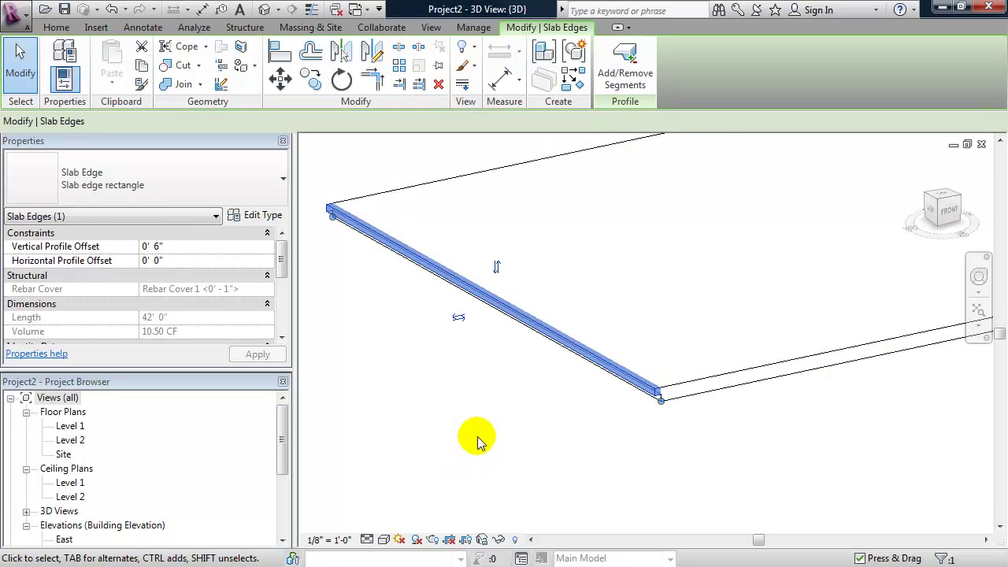
{"action": "scroll", "coordinate": [533, 428], "scroll_direction": "down", "scroll_amount": 4}
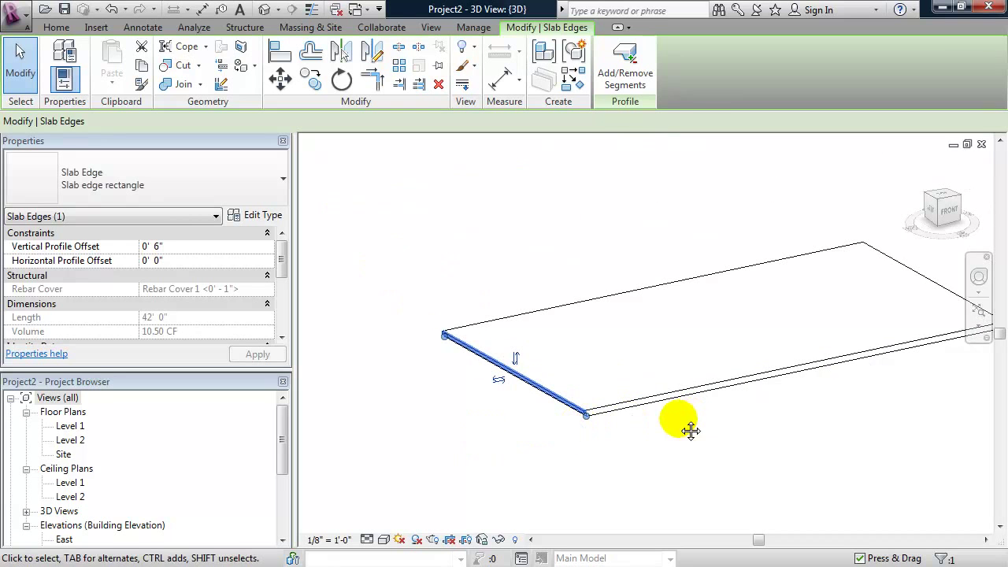
{"action": "middle_click_drag", "start_coordinate": [666, 429], "coordinate": [602, 428]}
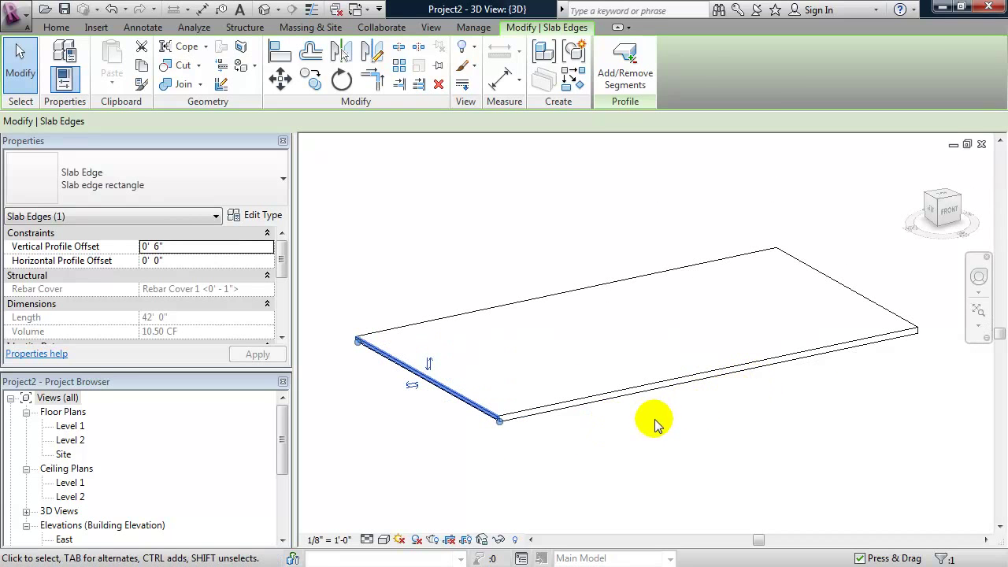
- Add slab edge segments along the remaining floor sides so the edge totals 160'-0"
{"action": "left_click", "coordinate": [620, 75]}
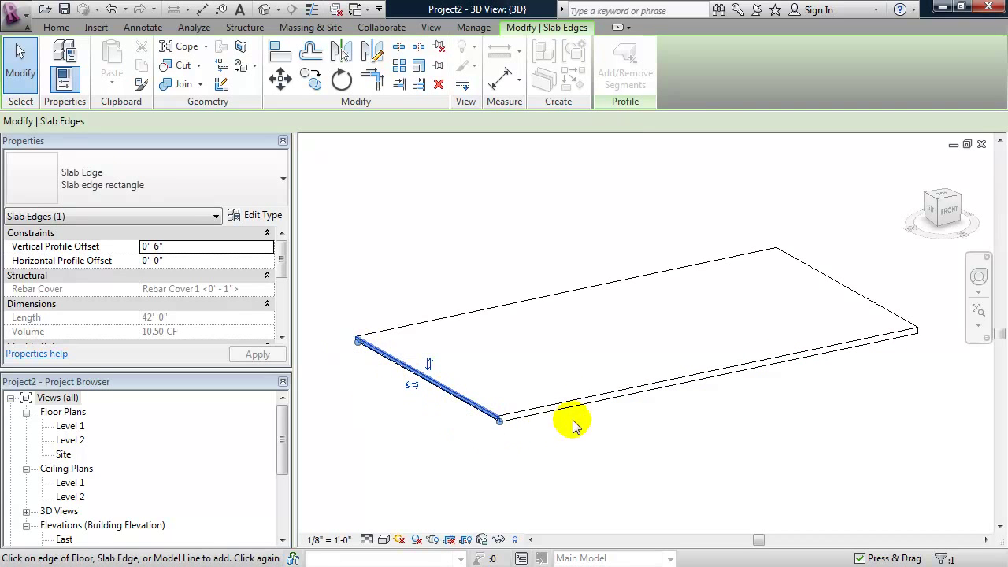
{"action": "left_click", "coordinate": [608, 404]}
{"action": "middle_click_drag", "start_coordinate": [746, 425], "coordinate": [551, 413], "text": "shift"}
{"action": "left_click", "coordinate": [660, 418]}
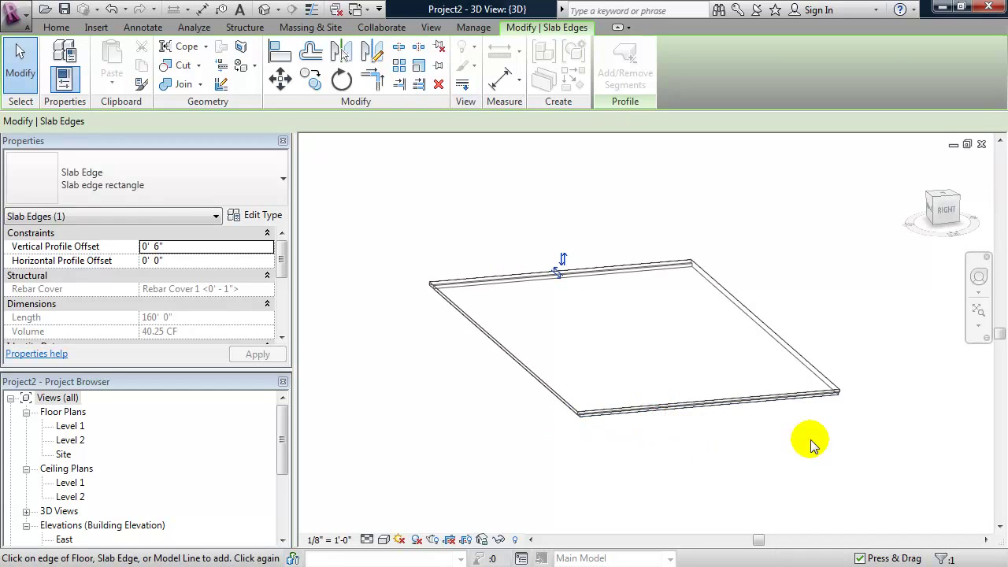